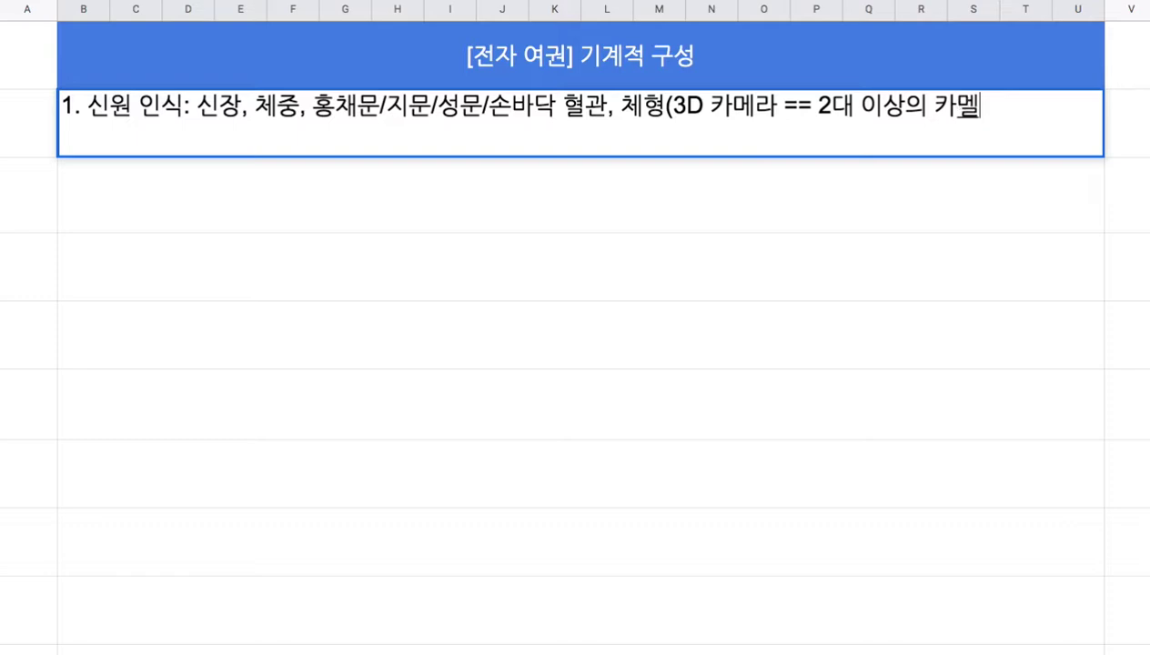
Complete the parenthesised 3D camera note in item 1 with "카메라가 서로 다른 각도에서 촬영)".
text(다른)
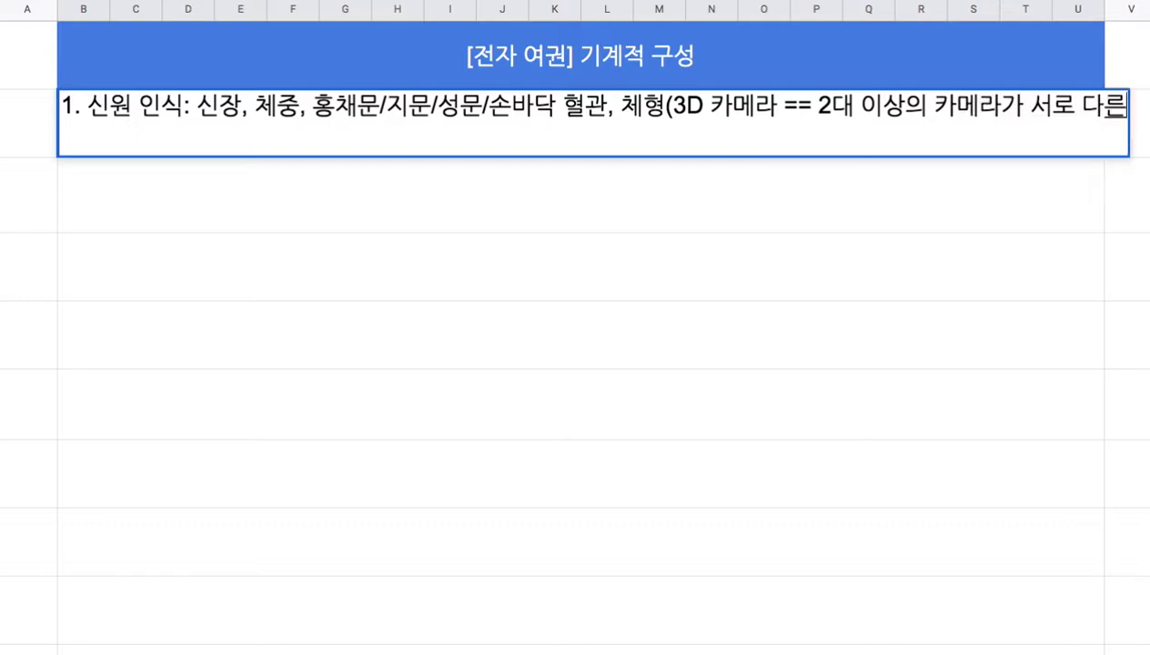
text( 각도엣서 촬영)
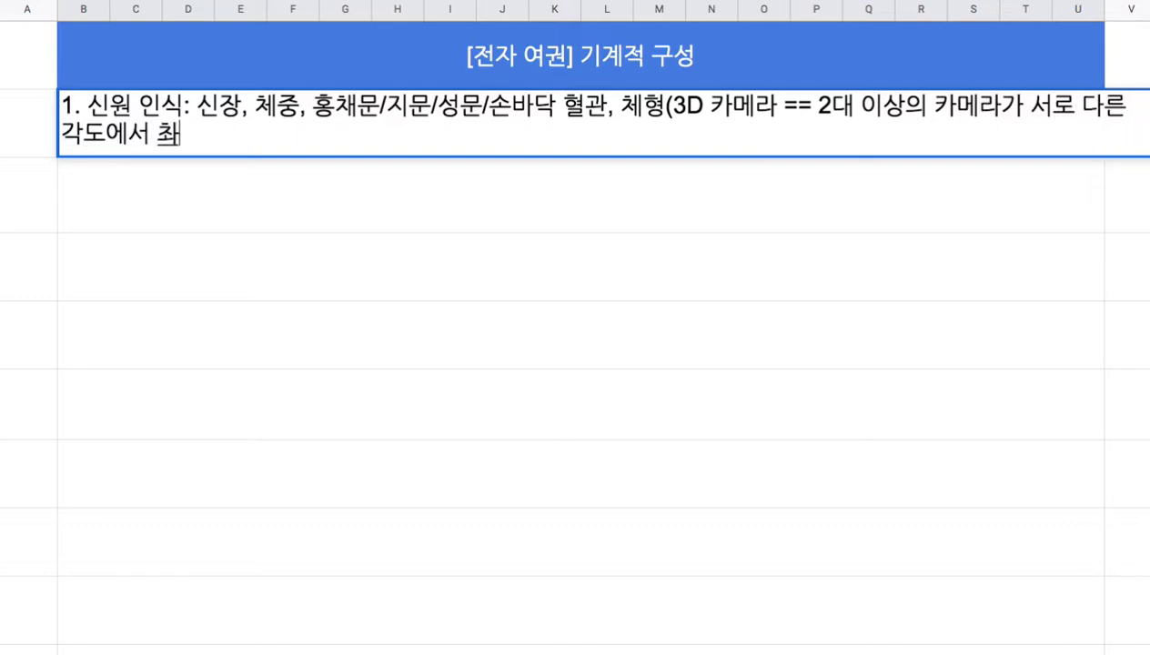
text())
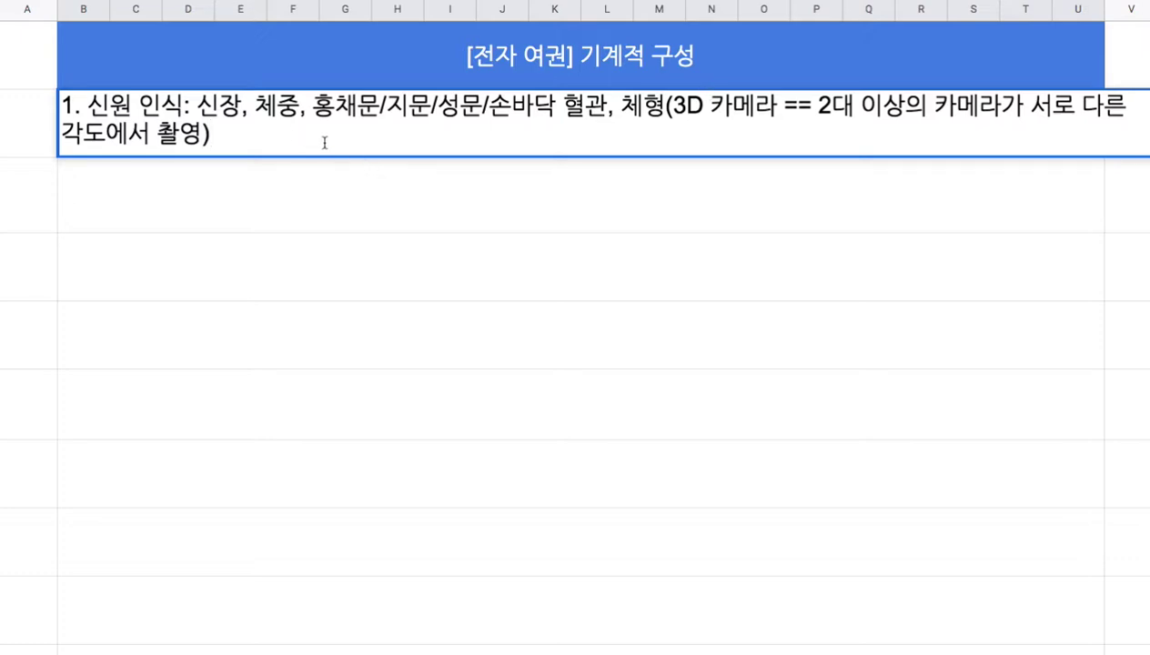
Append "=> 머리: 팔 : 다리 : 몸통의 비율" after the closing parenthesis in item 1.
click(208, 137)
text(=> 머리)
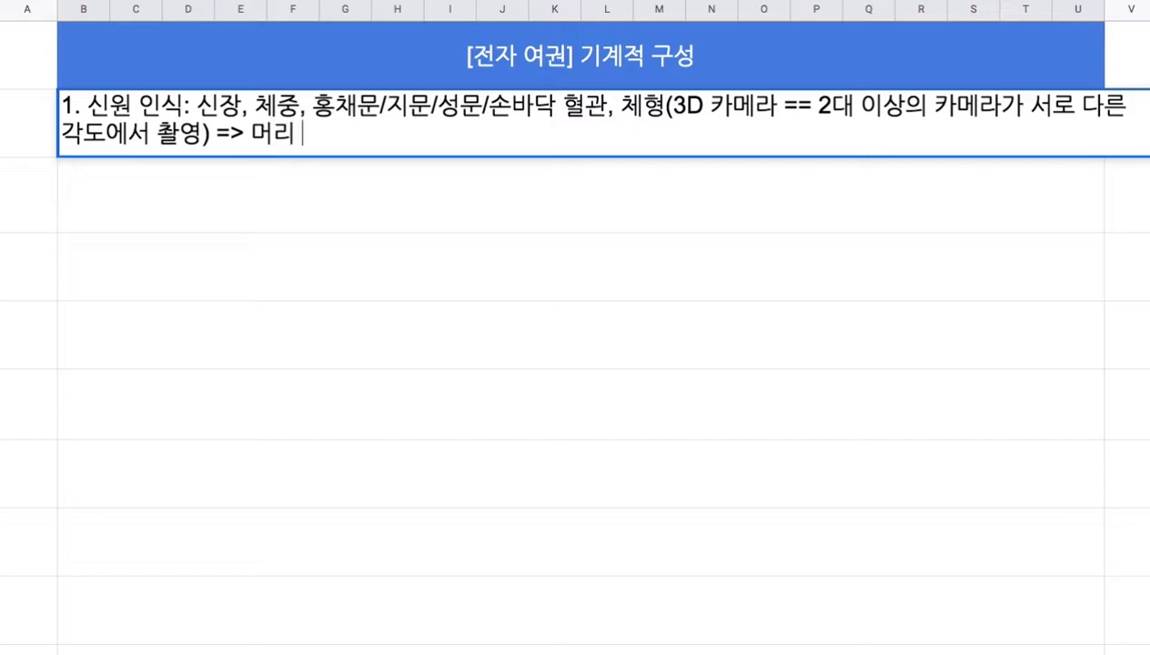
text( :)
text(팔)
text( : 다리 :)
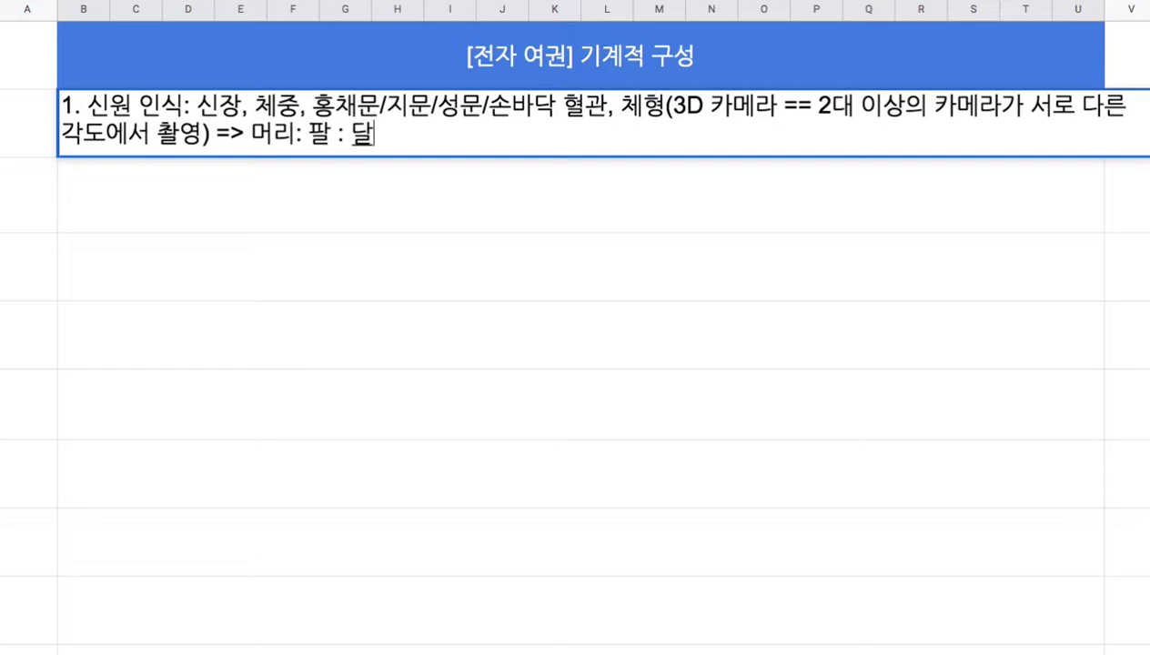
text( 몸)
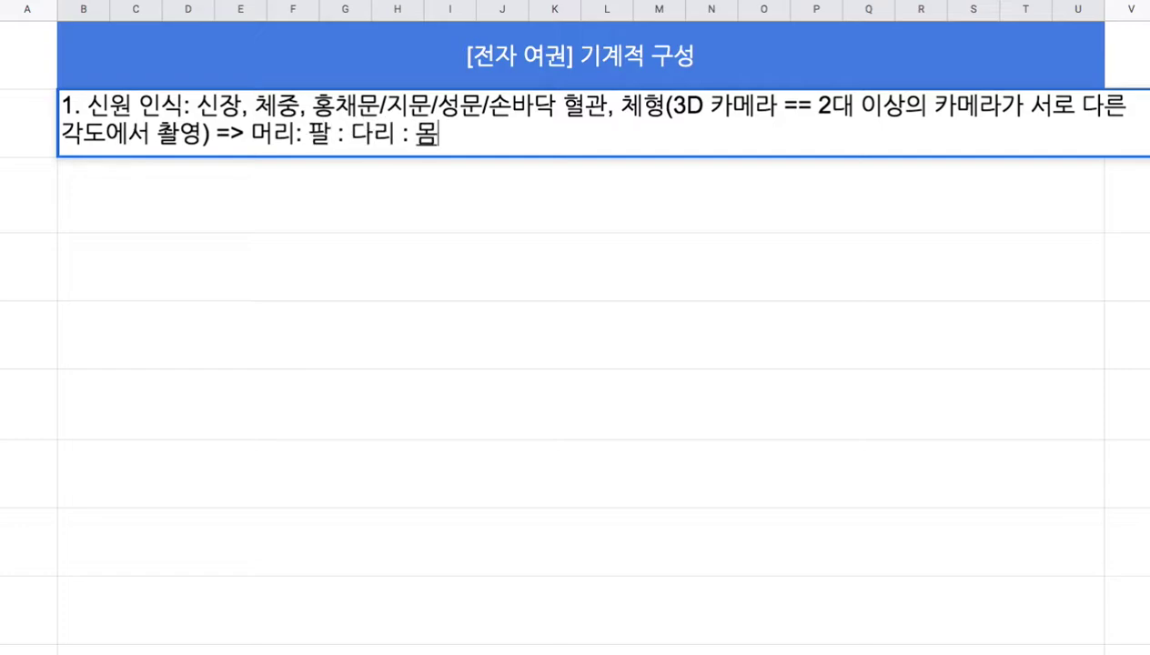
text(통의 비율)
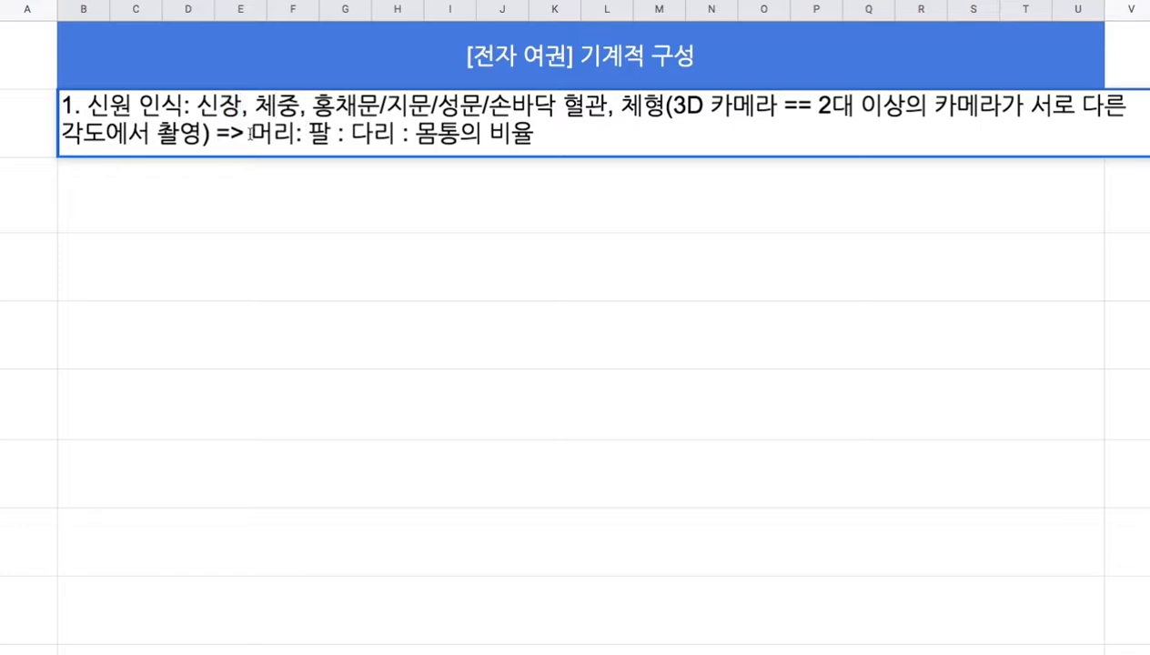
Move "홍채문/지문/성문/손바닥 혈관," to the end of item 1, separated from "비율" by a comma and space.
drag(250, 134, 466, 139)
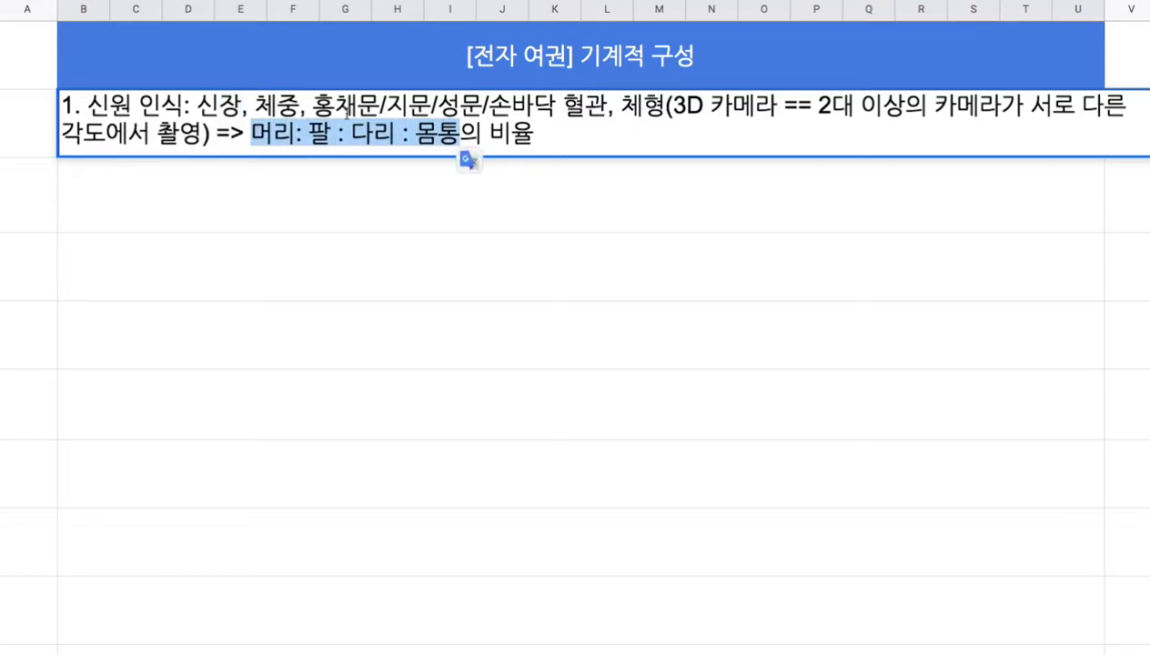
drag(199, 106, 618, 109)
key(ctrl+c)
key(BackSpace)
click(410, 132)
text(,)
key(ctrl+v)
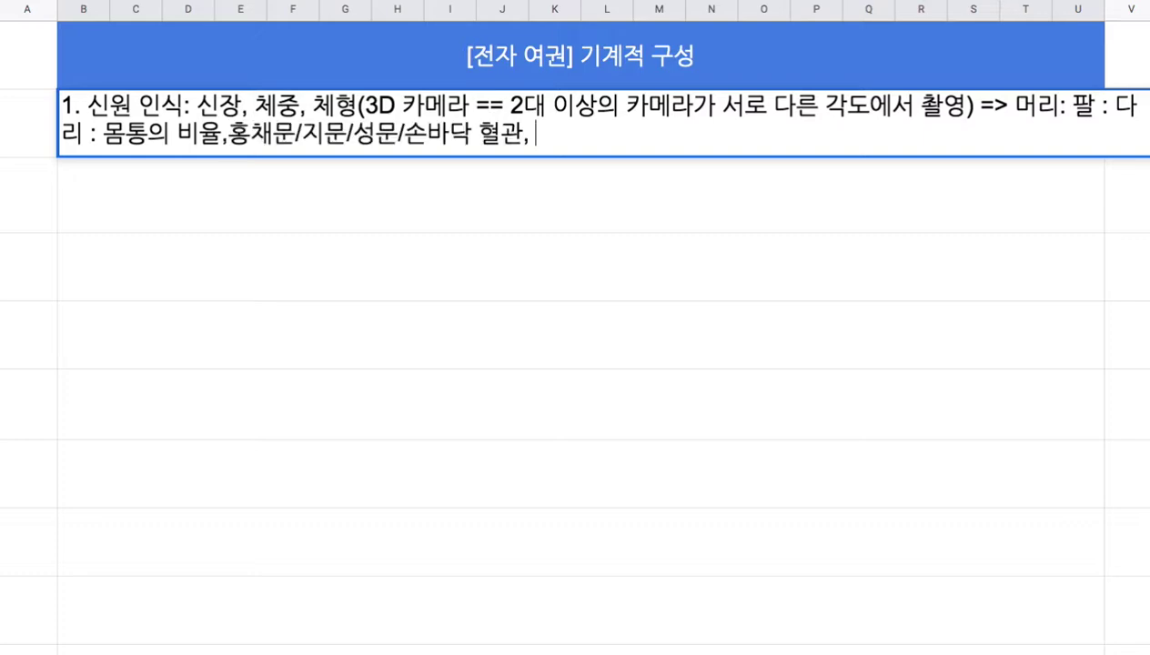
click(225, 132)
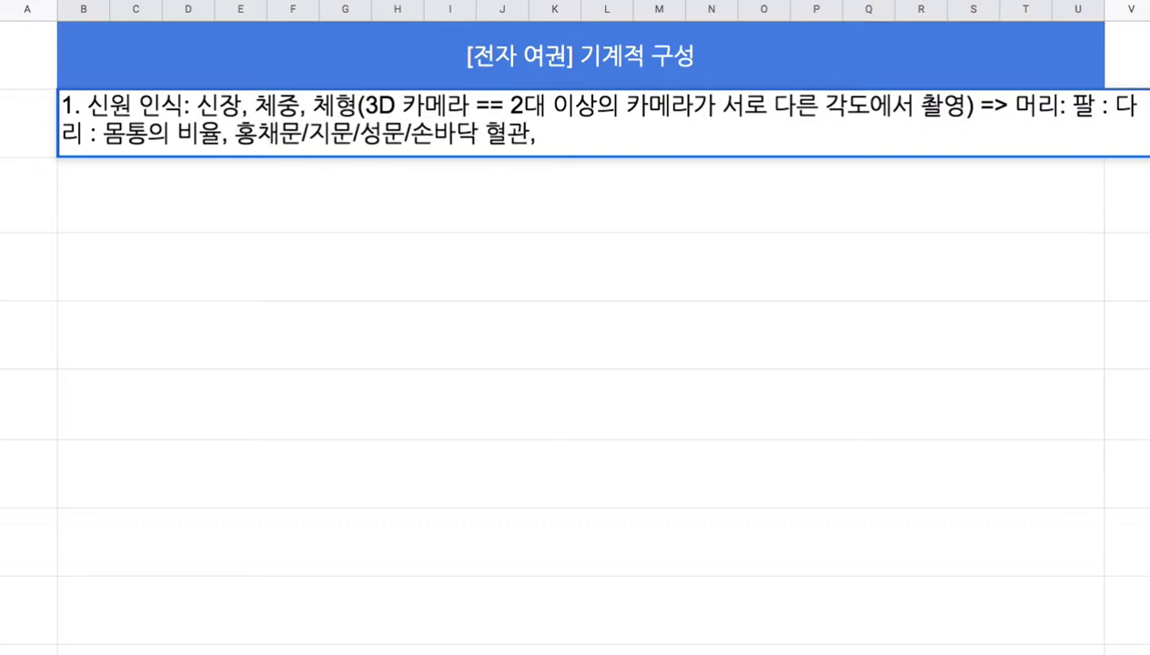
double_click(319, 135)
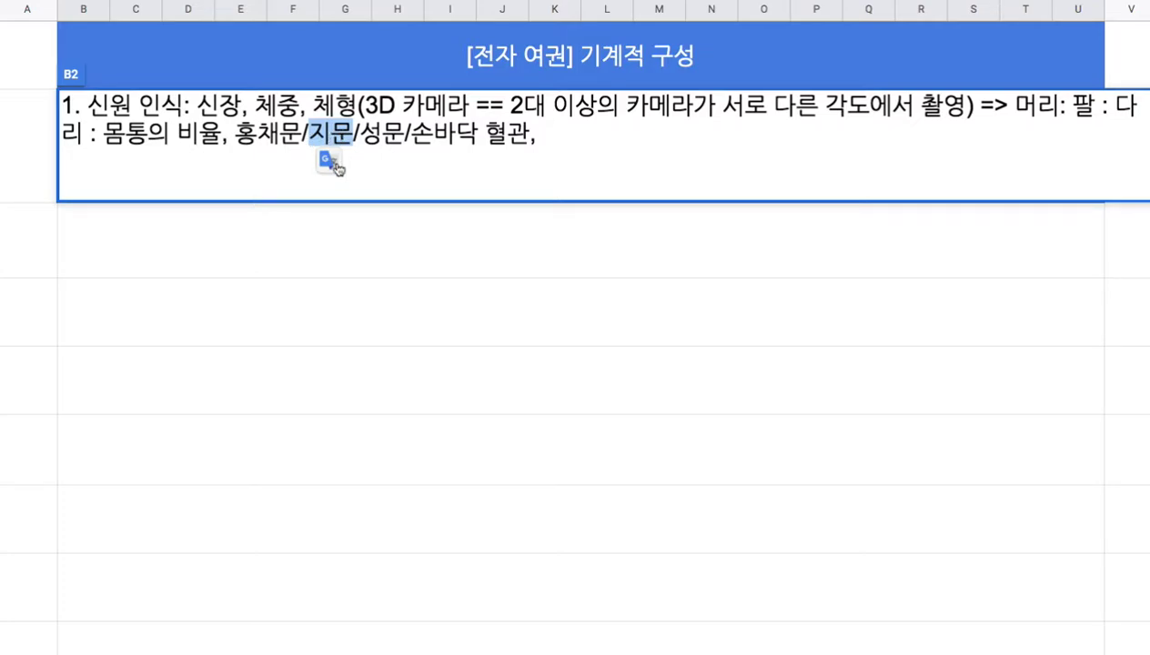
Enter "2. 사전 등록 절차없이 바로 이용:" in the row below item 1.
click(278, 248)
text(2. 사전)
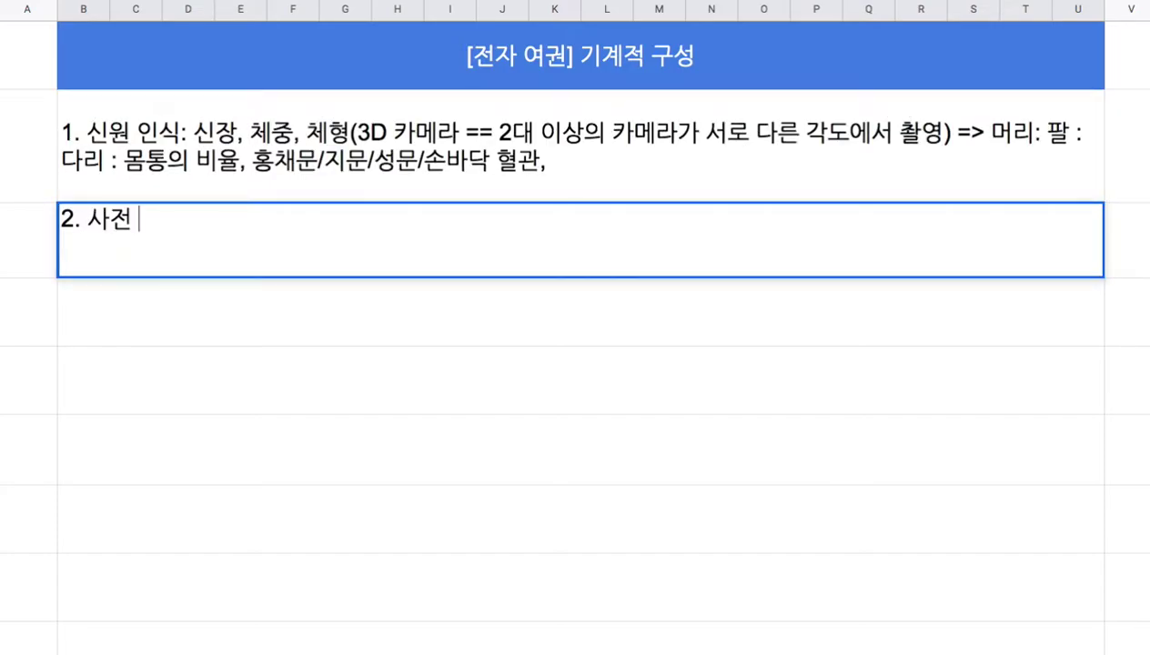
text( 등록 ㅈㅓㄹㅊ)
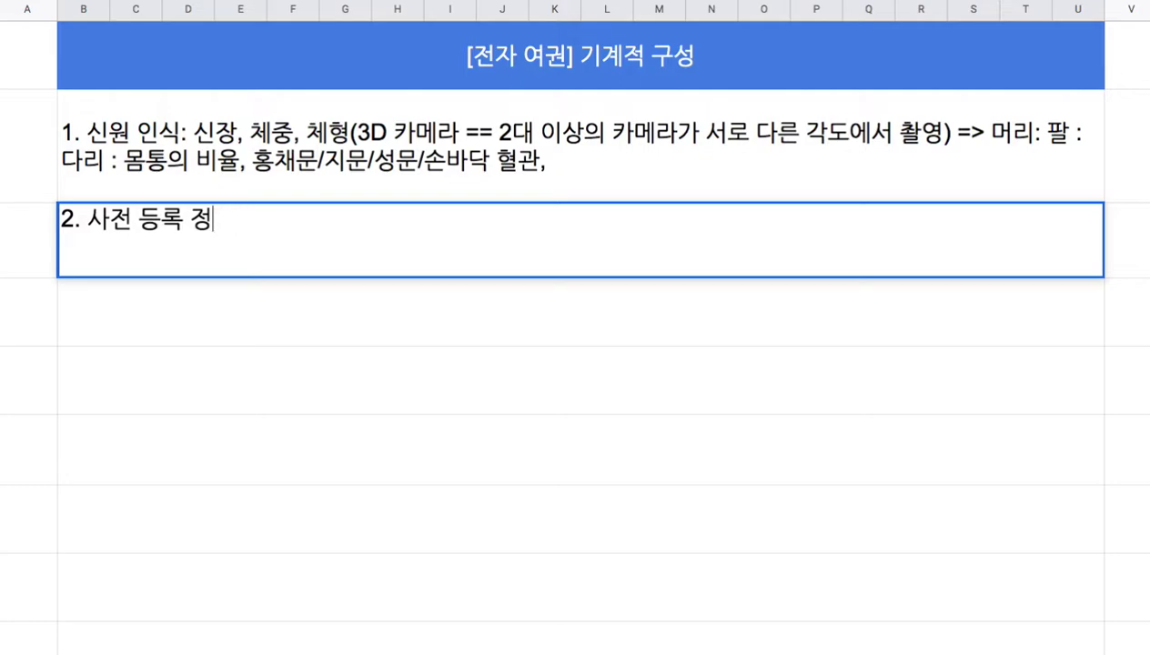
text(ㅏ없이 바로 )
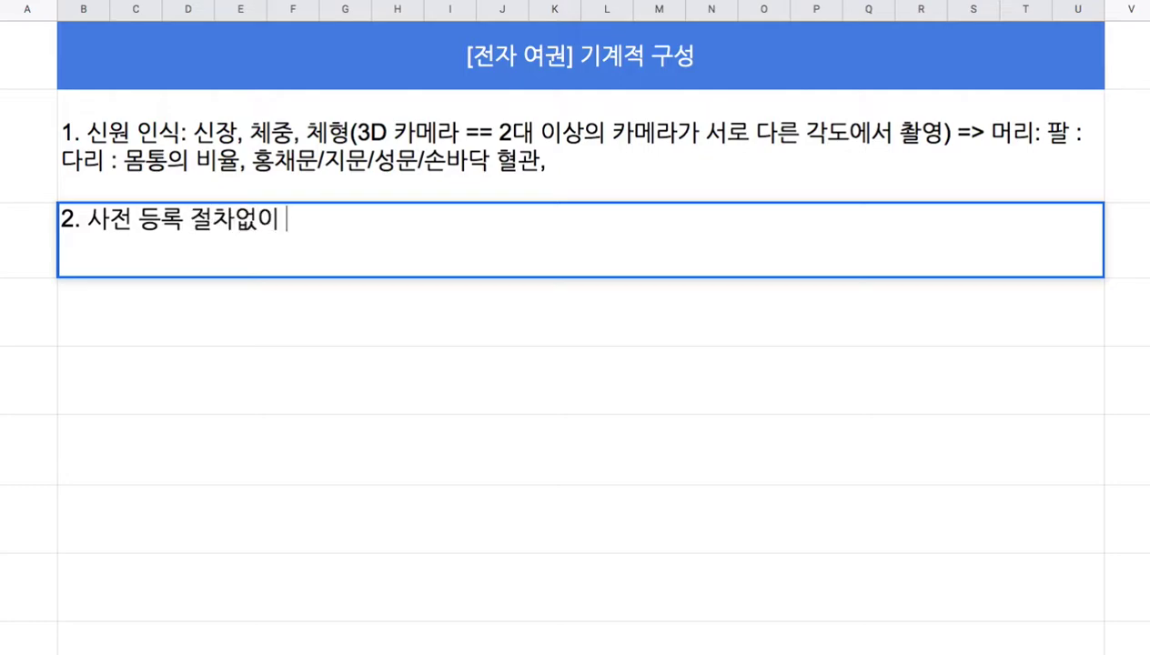
text(이용)
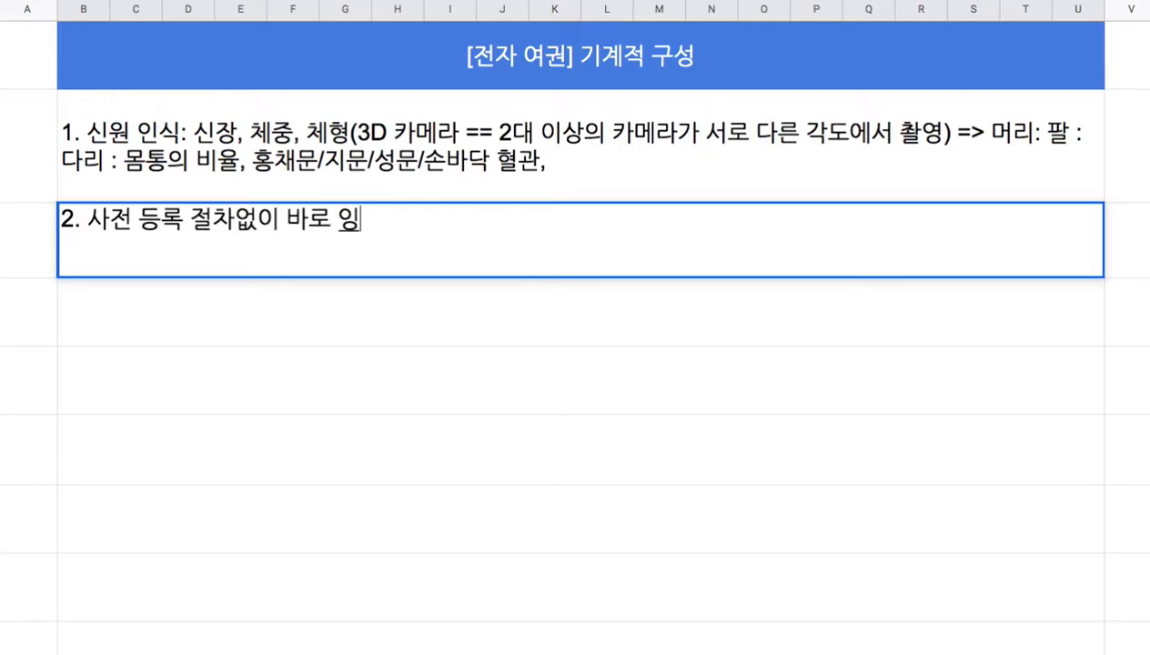
text(:)
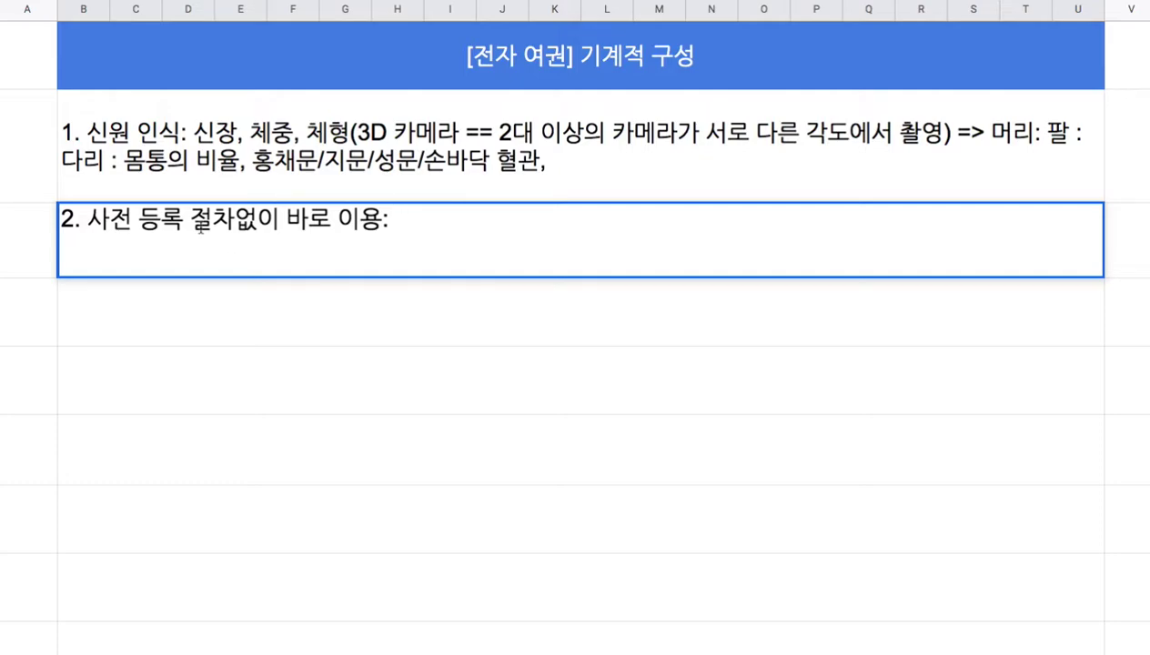
Append "지문 인식 => 법무부 DB => 신원 확인" after the colon in item 2.
double_click(264, 142)
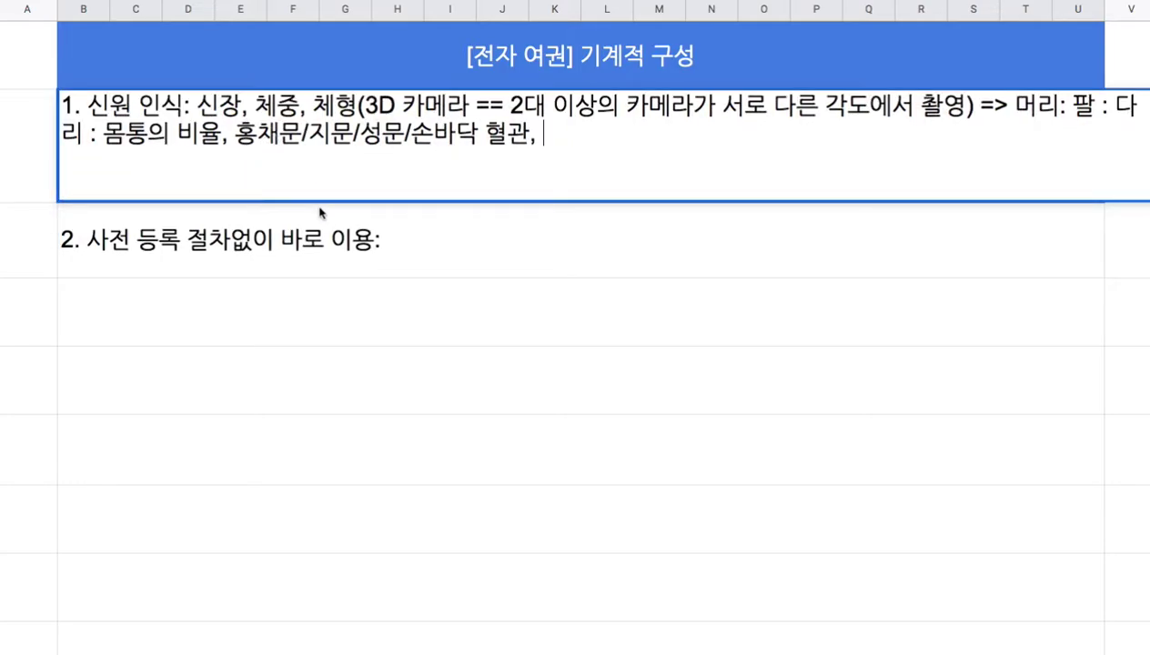
drag(309, 136, 353, 136)
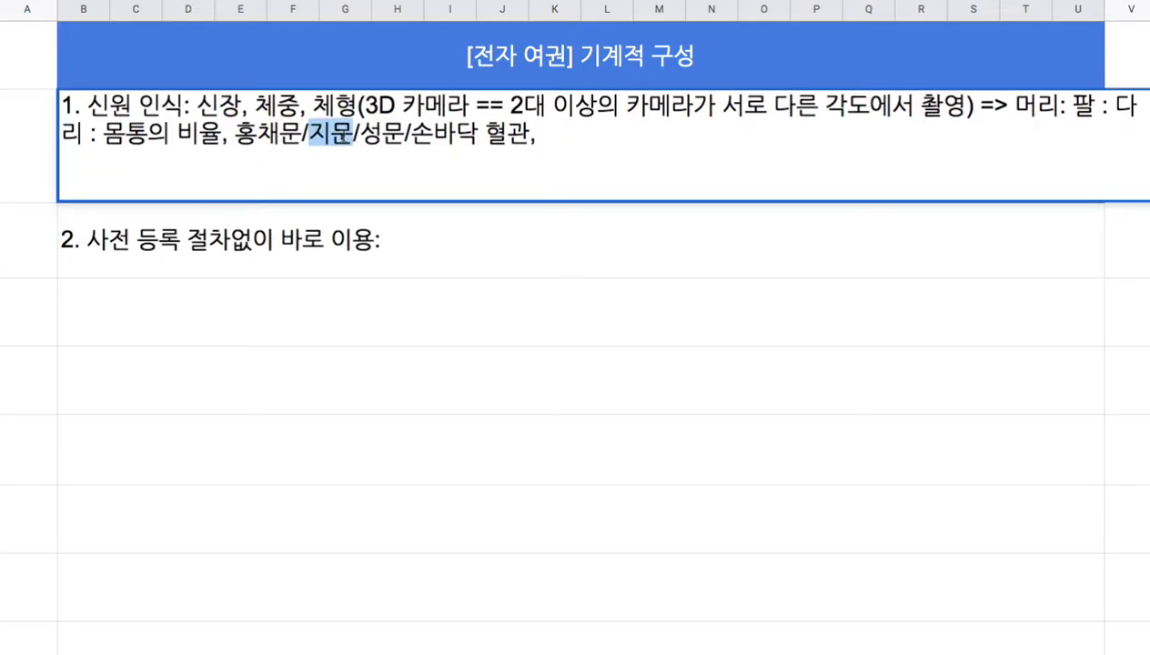
double_click(404, 246)
text(지문 )
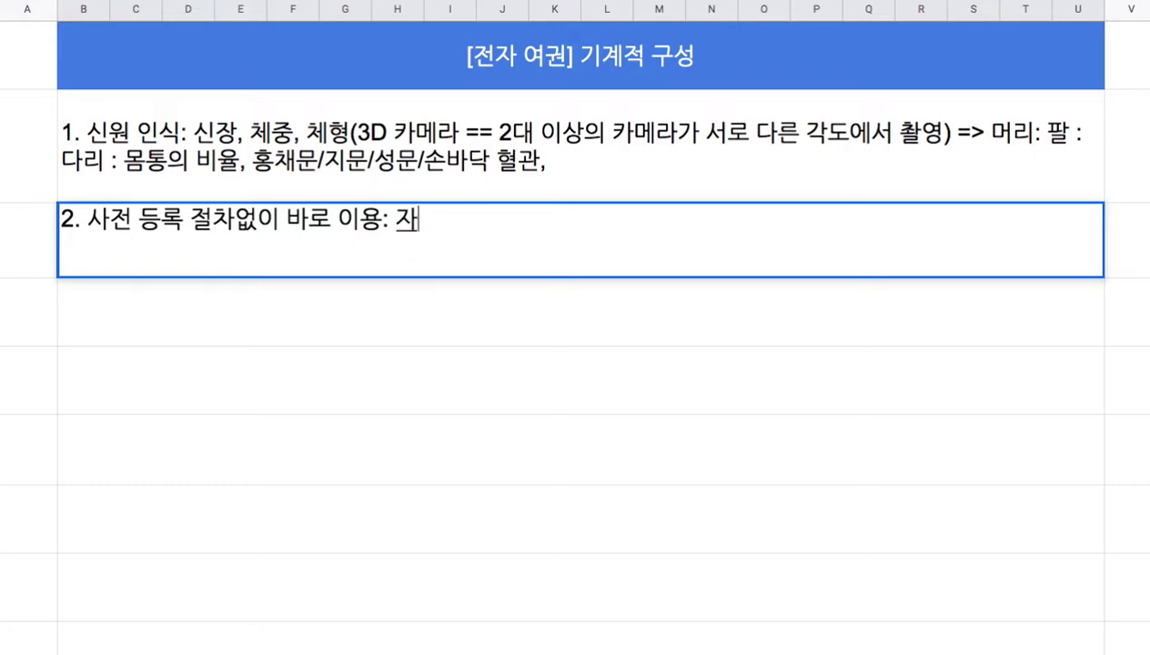
text(인식 )
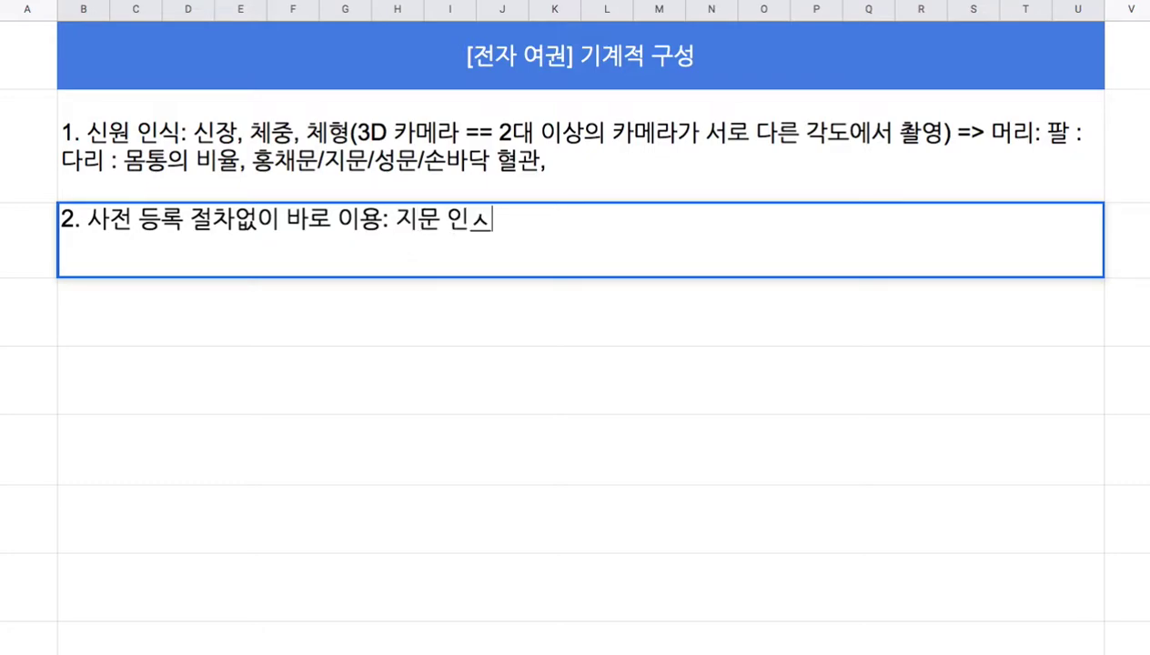
text(=> )
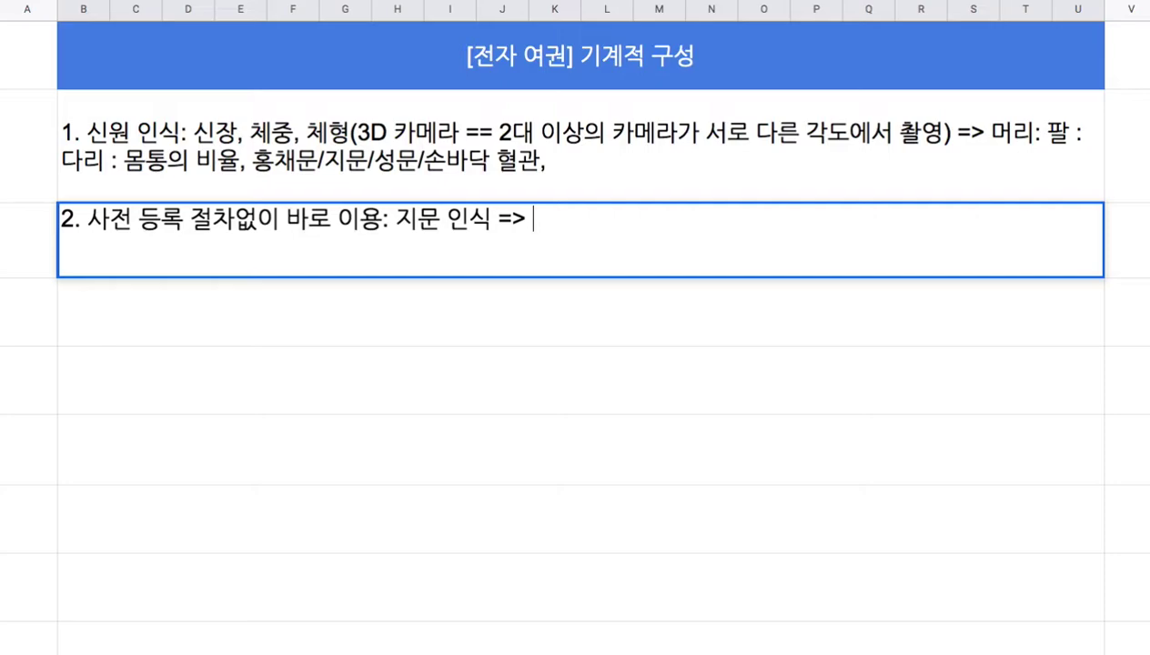
text(법무부 DB)
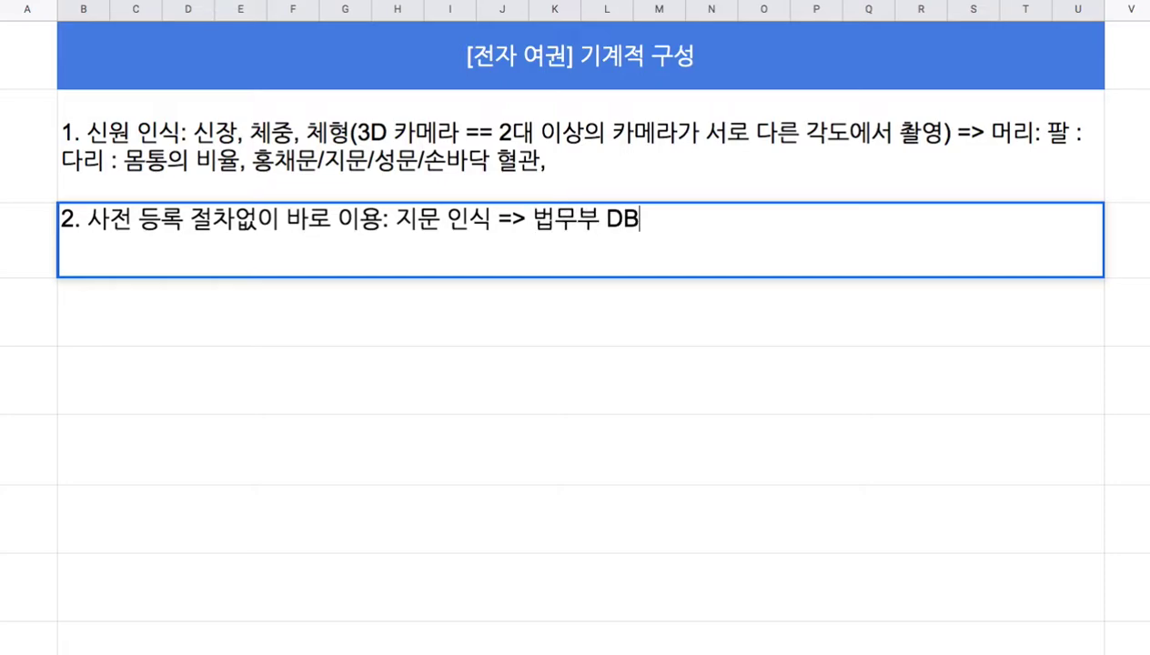
text( => 신원 확이)
text(ㄴ)
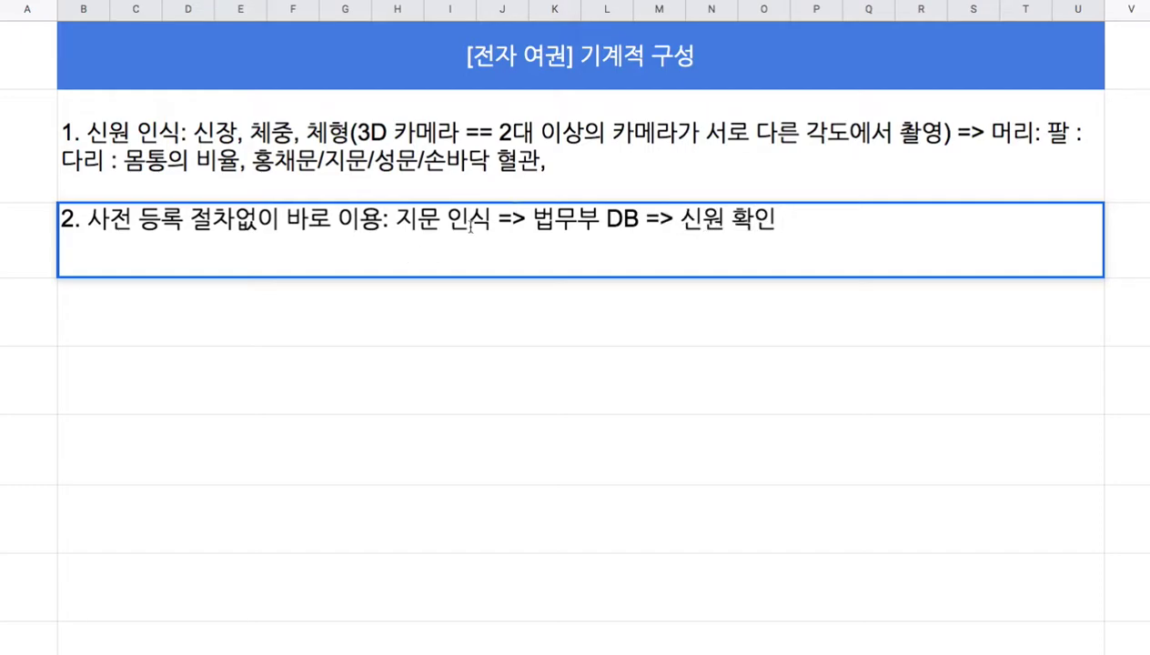
Add "+ 얼굴" before the first arrow in item 2 and delete "인식" so it reads "지문 + 얼굴".
click(485, 218)
text(+ 얼굴)
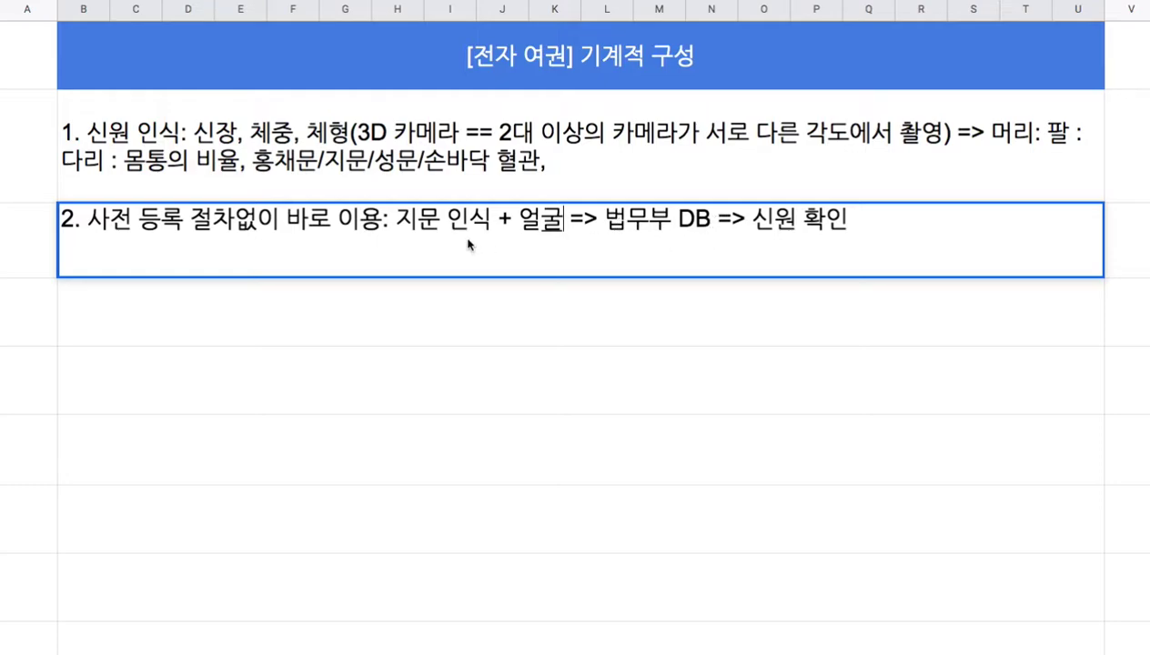
drag(412, 220, 562, 223)
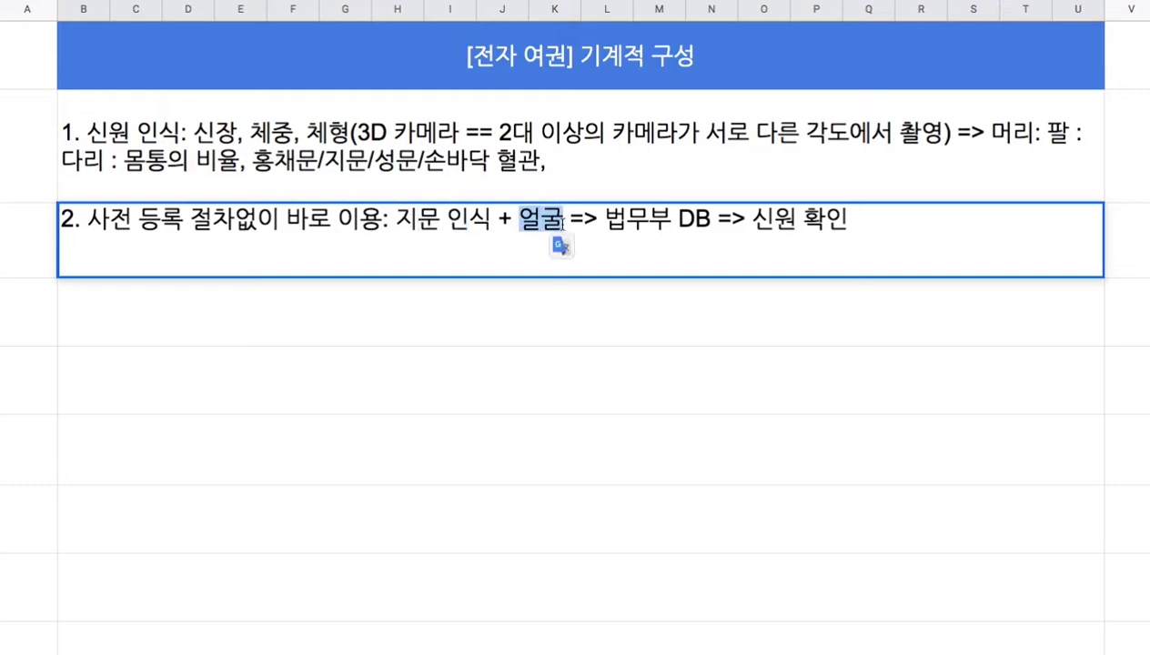
double_click(467, 220)
key(BackSpace)
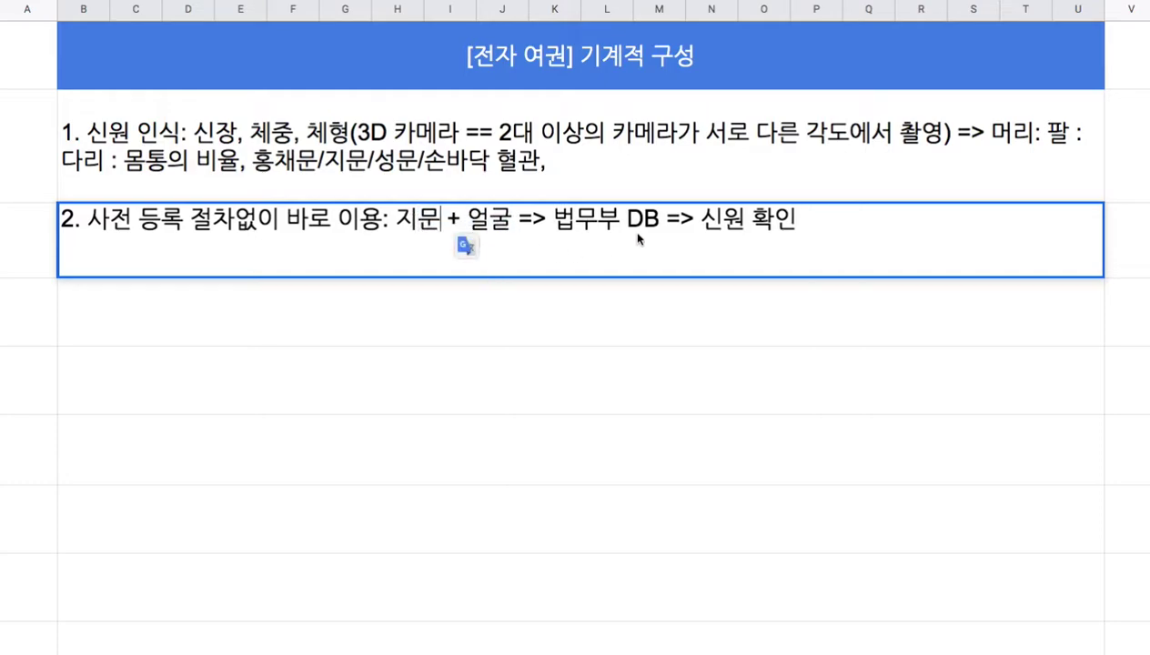
drag(701, 221, 796, 221)
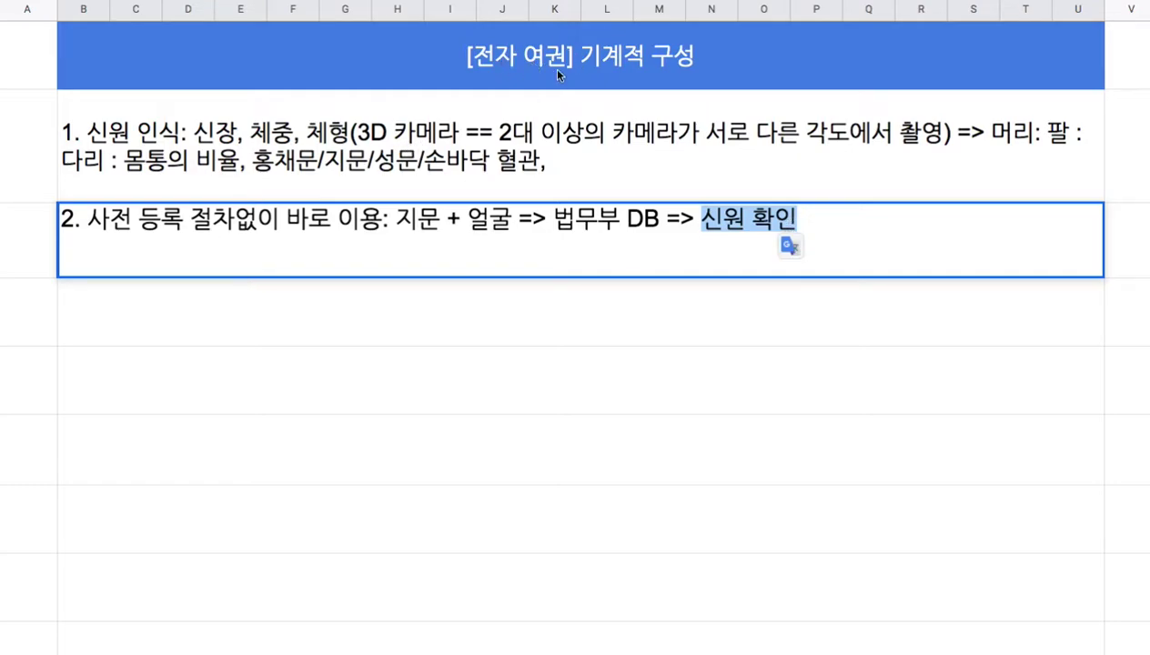
click(802, 225)
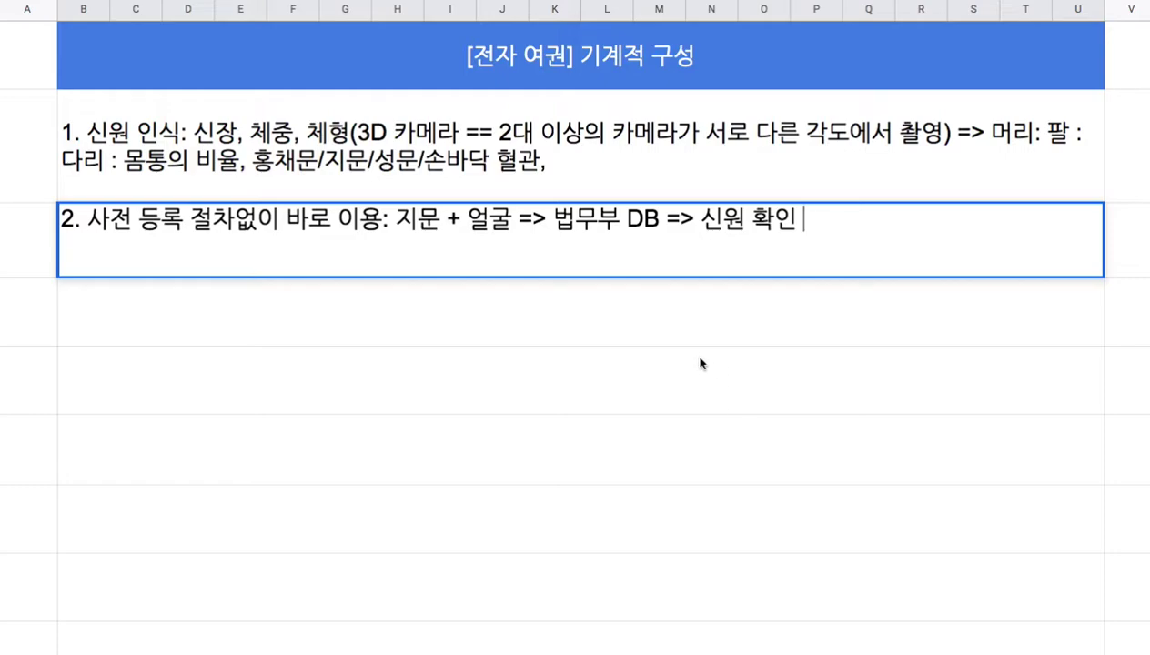
double_click(252, 168)
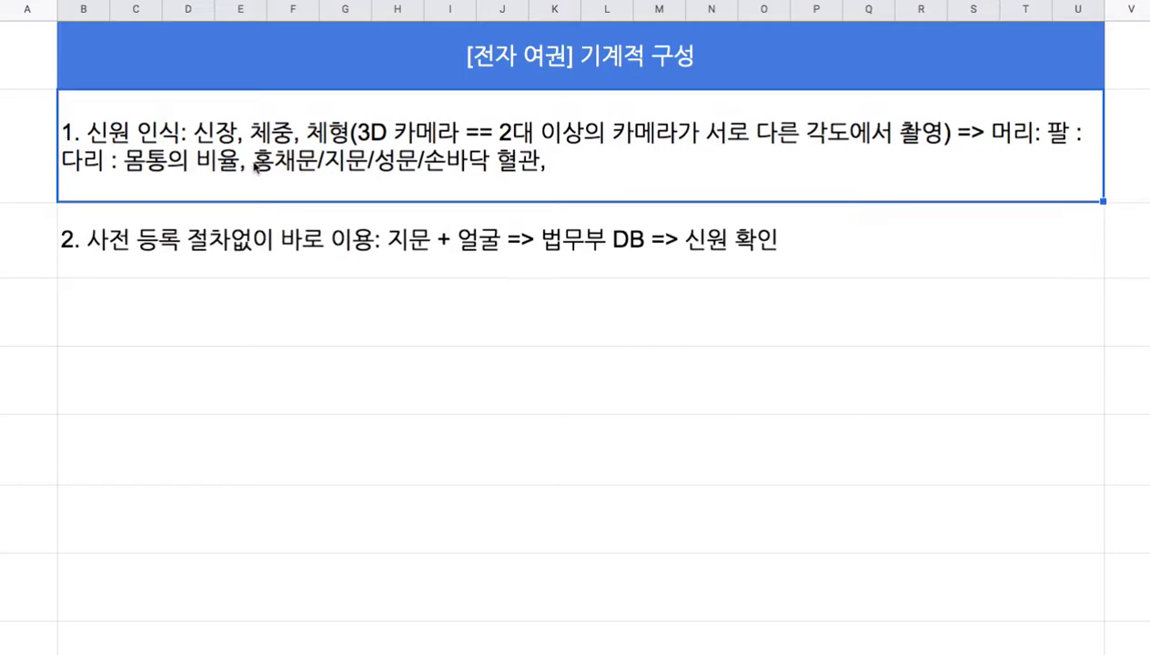
drag(235, 133, 529, 134)
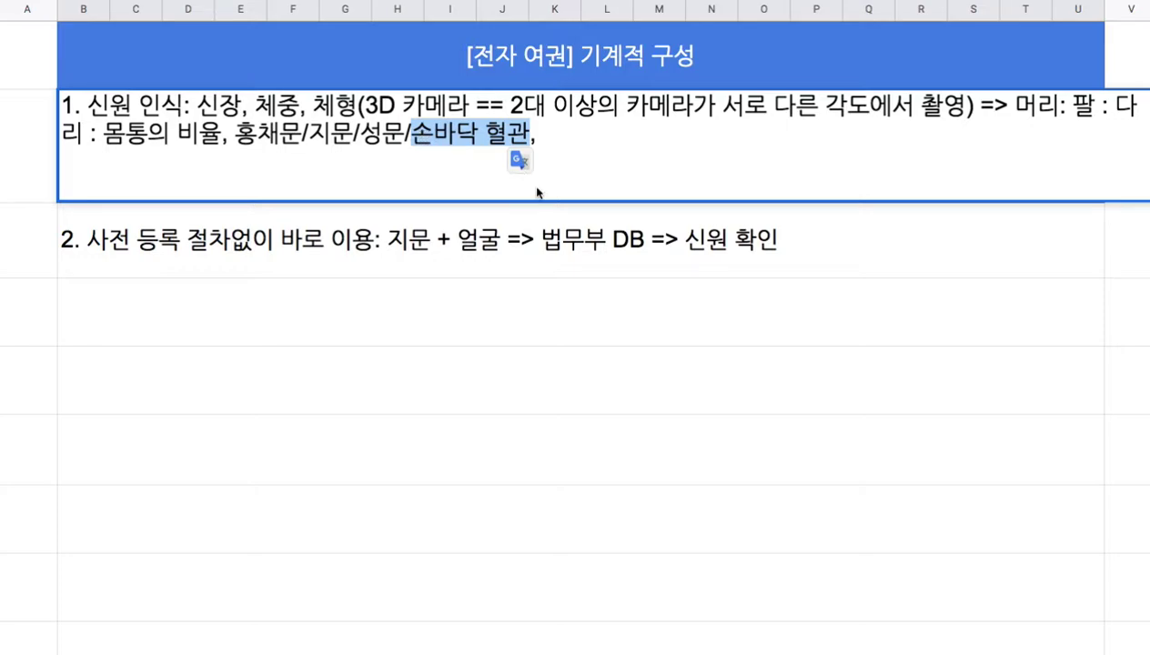
Append "=> 추가 정보 등록" to the end of item 2.
click(786, 244)
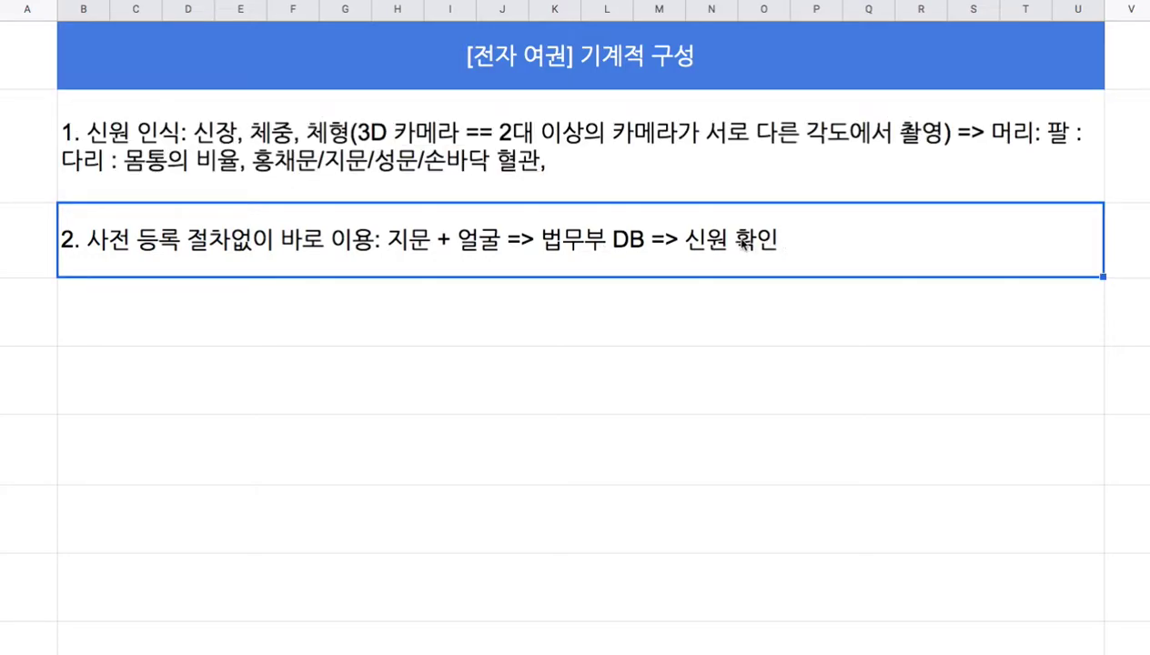
double_click(804, 241)
text(=)
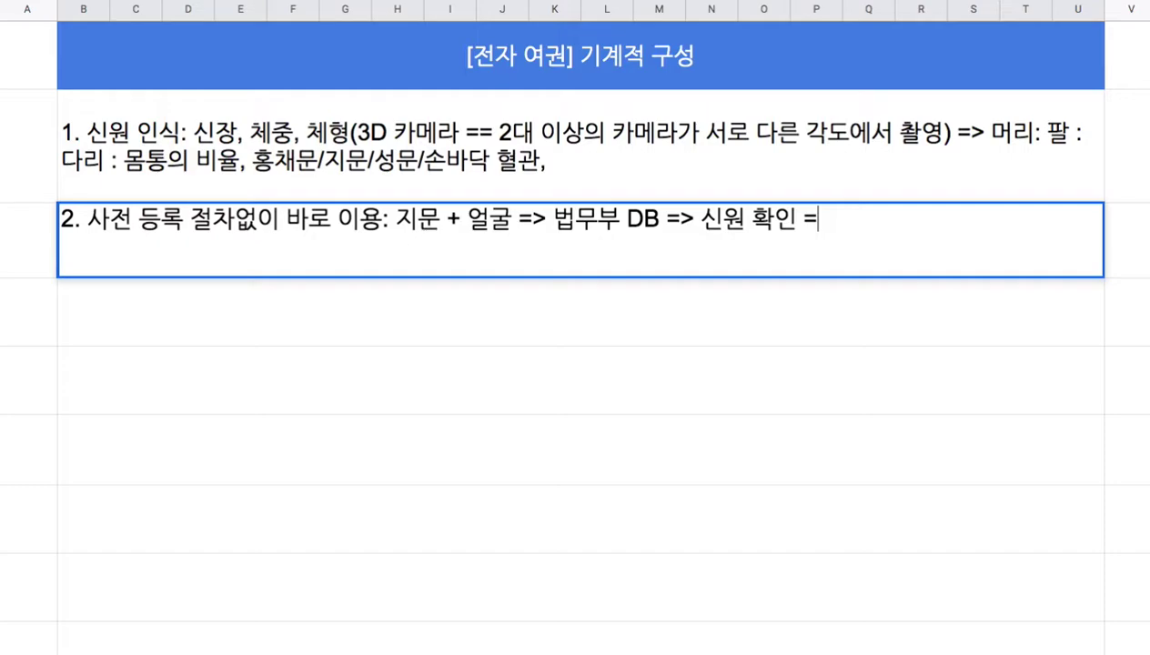
text(> 추가 정보 등록)
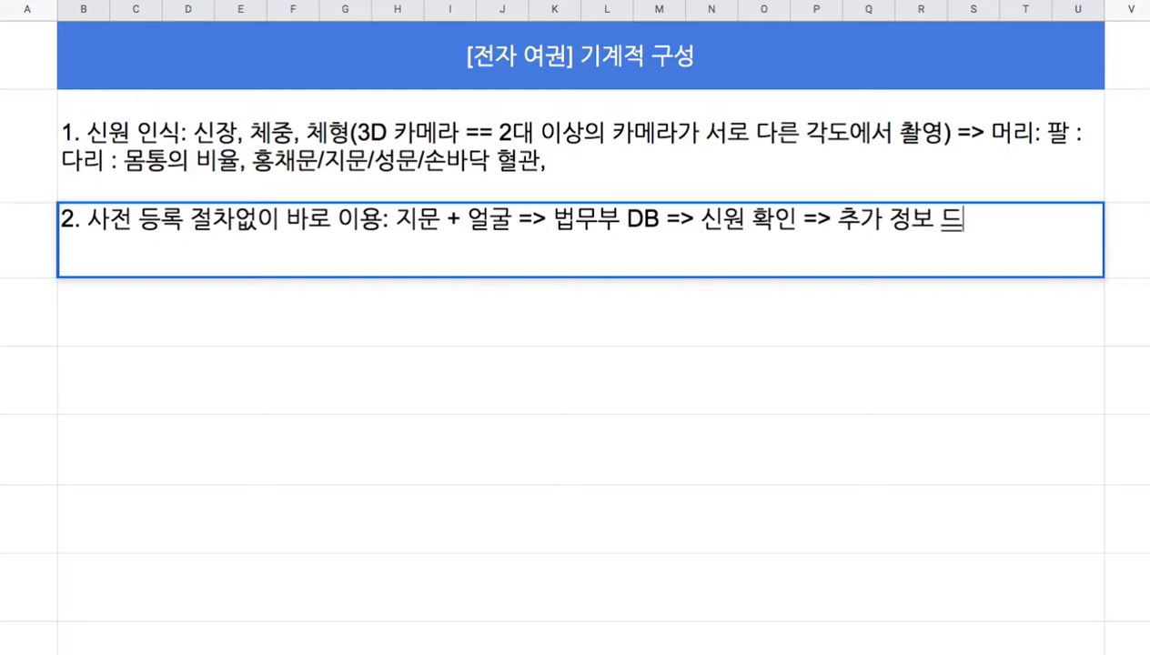
Insert "(손바닥, 체형, 신장, 체중 등)" directly after "추가 정보" in item 2.
click(934, 220)
text((손바닥)
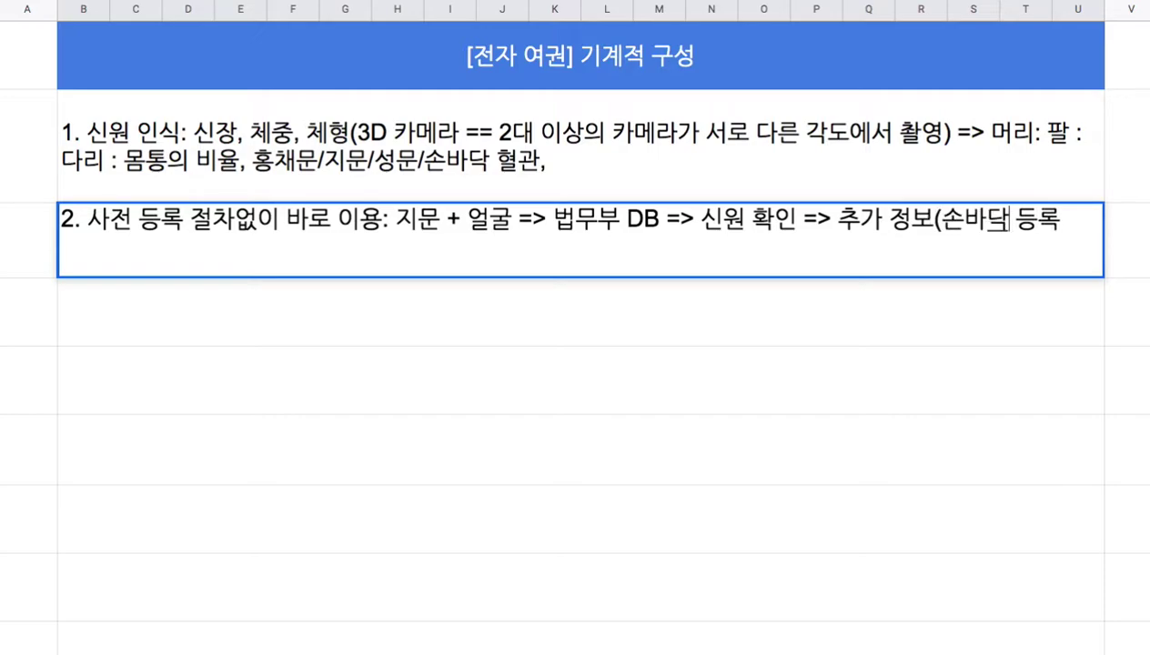
text(, 체형, 신장, 체중 등))
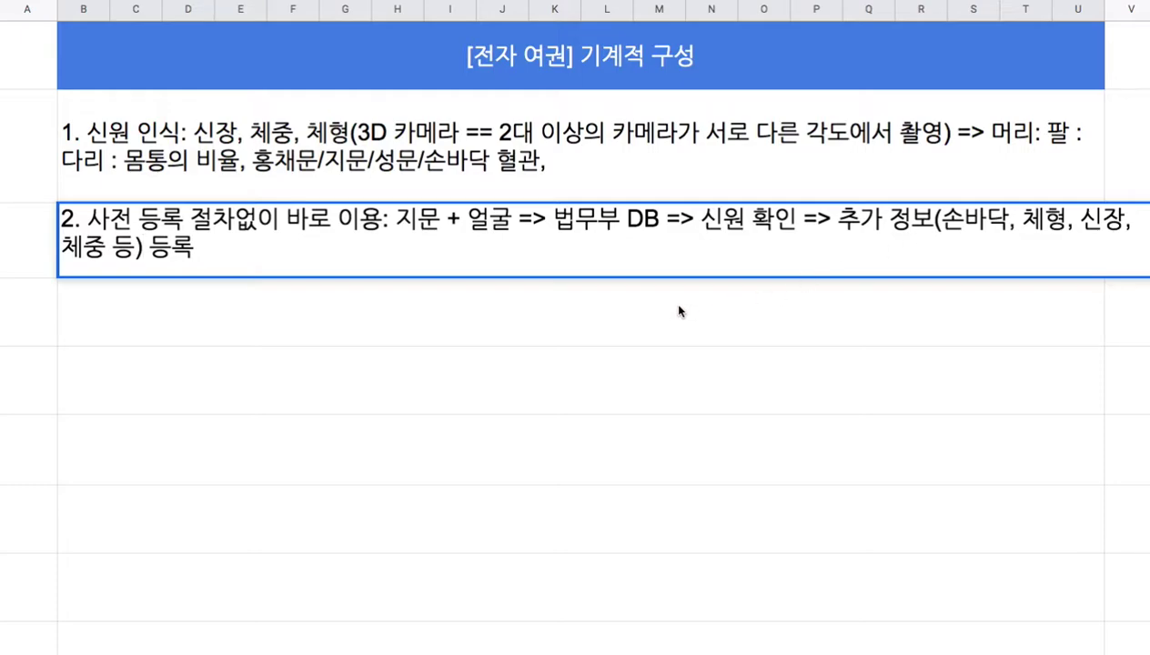
Enter "3. 계측기기 => 서버로 데이터 전송" in the row directly below item 2.
click(330, 320)
key(Return)
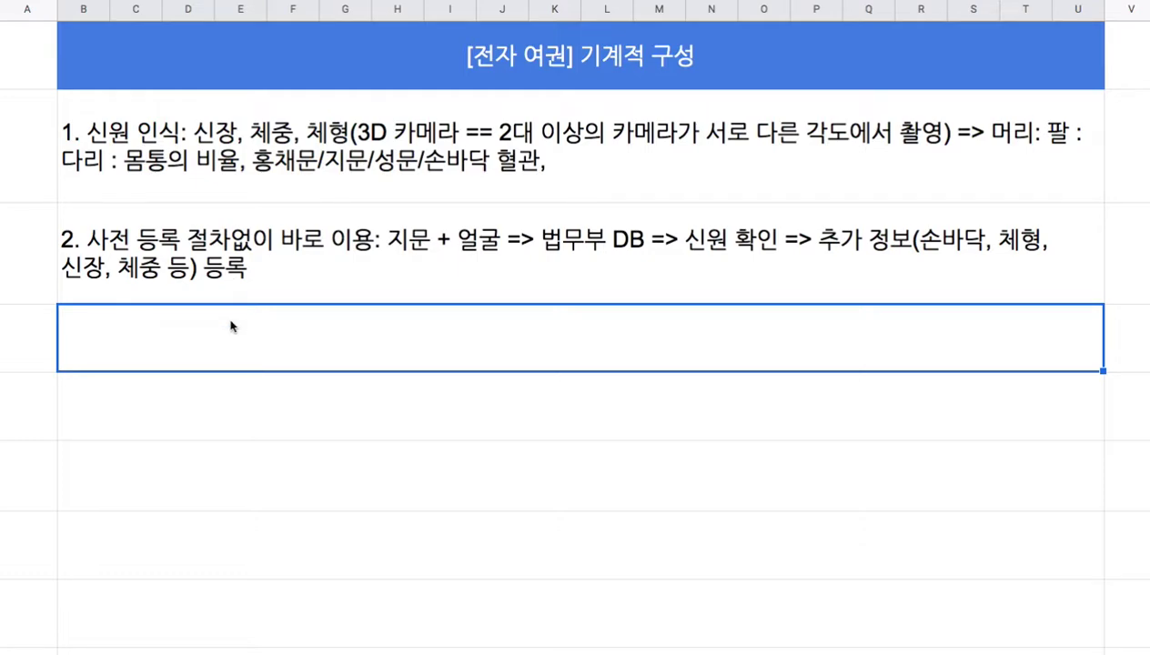
text(3)
text(계측ㄱ)
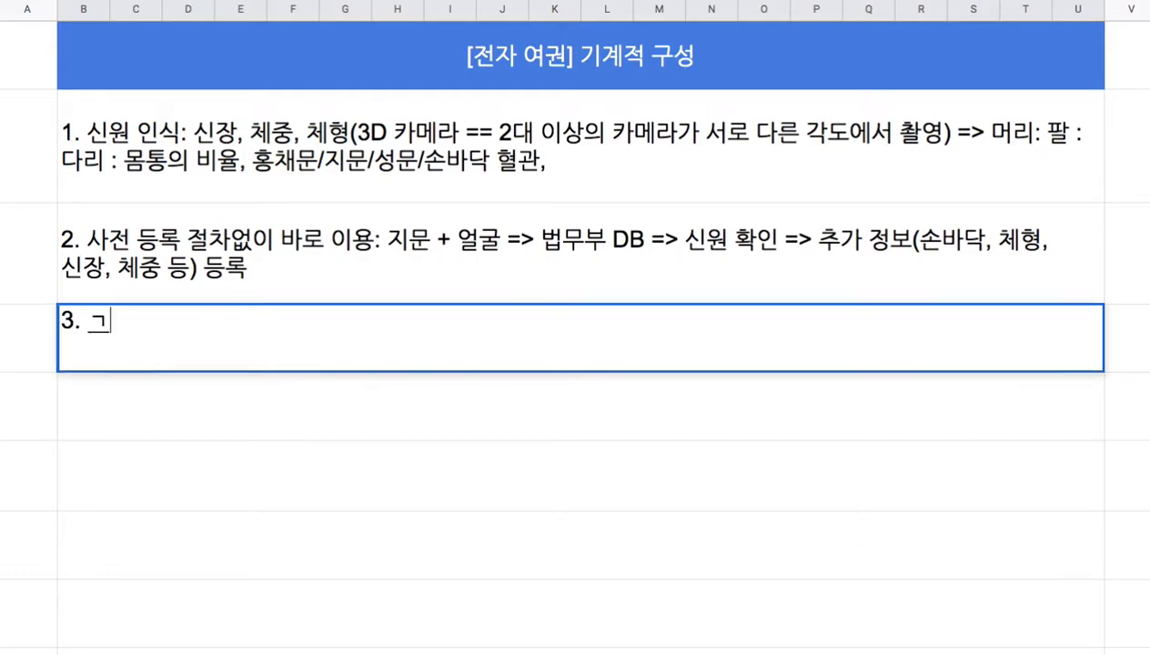
text(기)
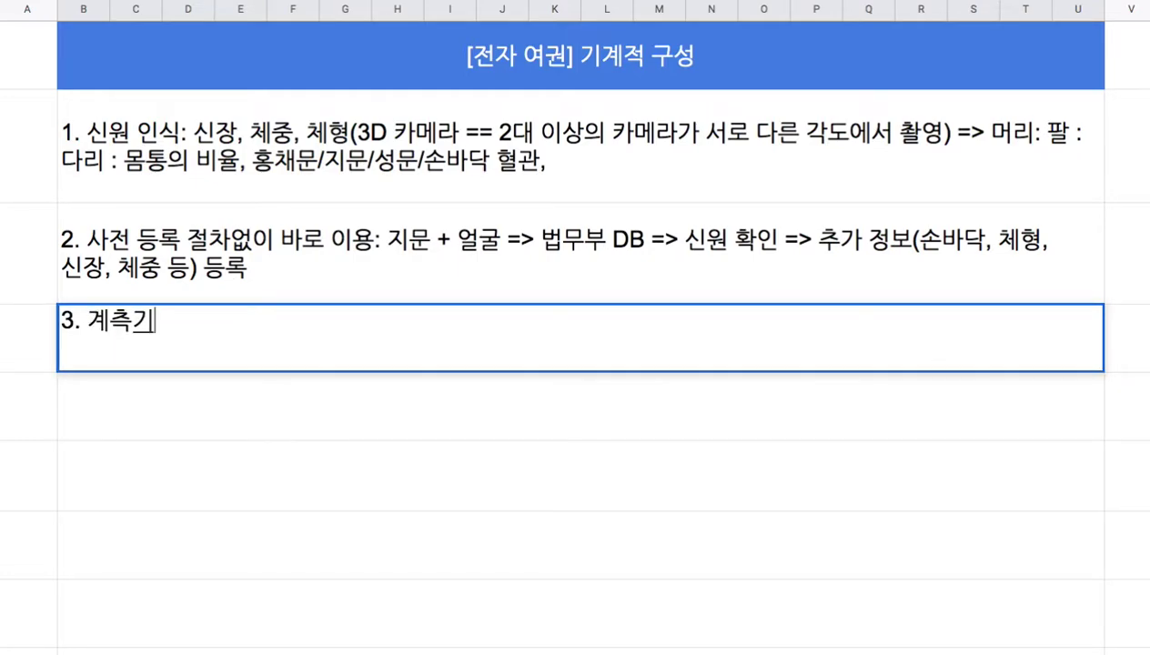
text(기 => 서)
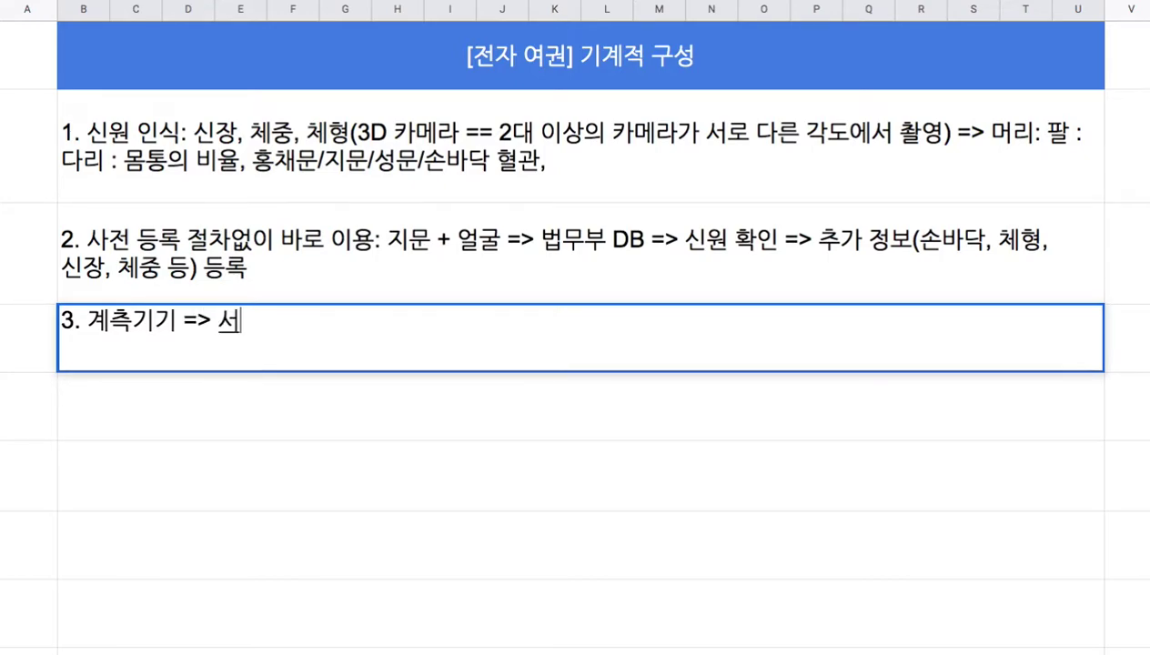
text(버로 ㄷ데이터 전송)
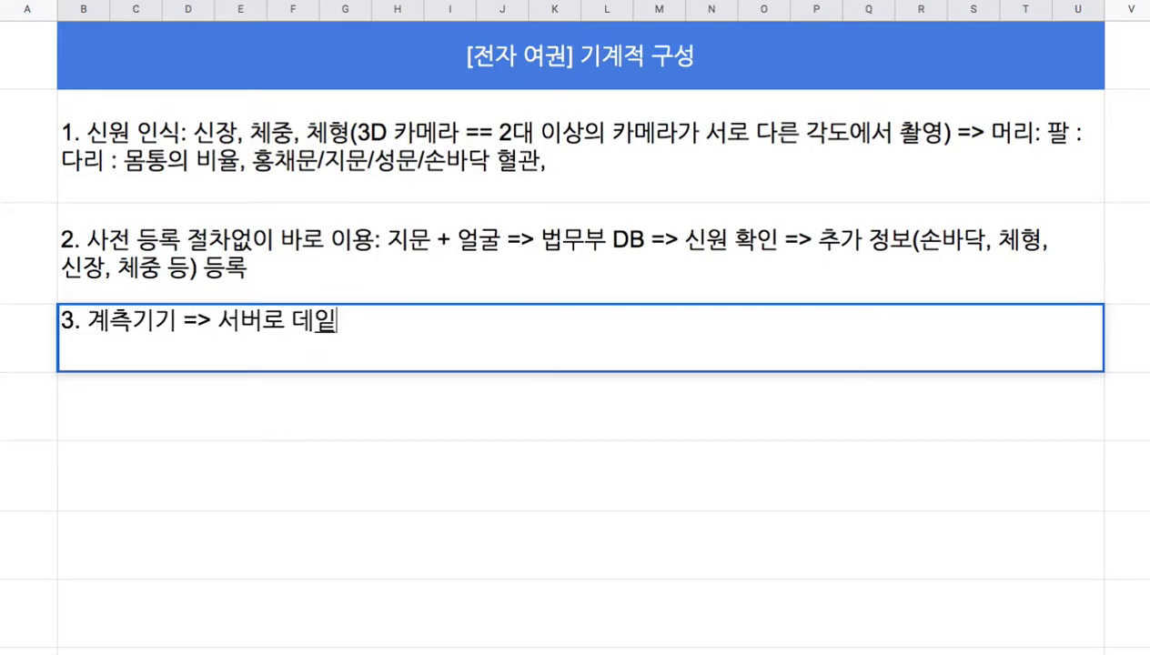
Add sub-item "3-1. 데이터 포맷," in the row below item 3.
click(214, 414)
text(3-1)
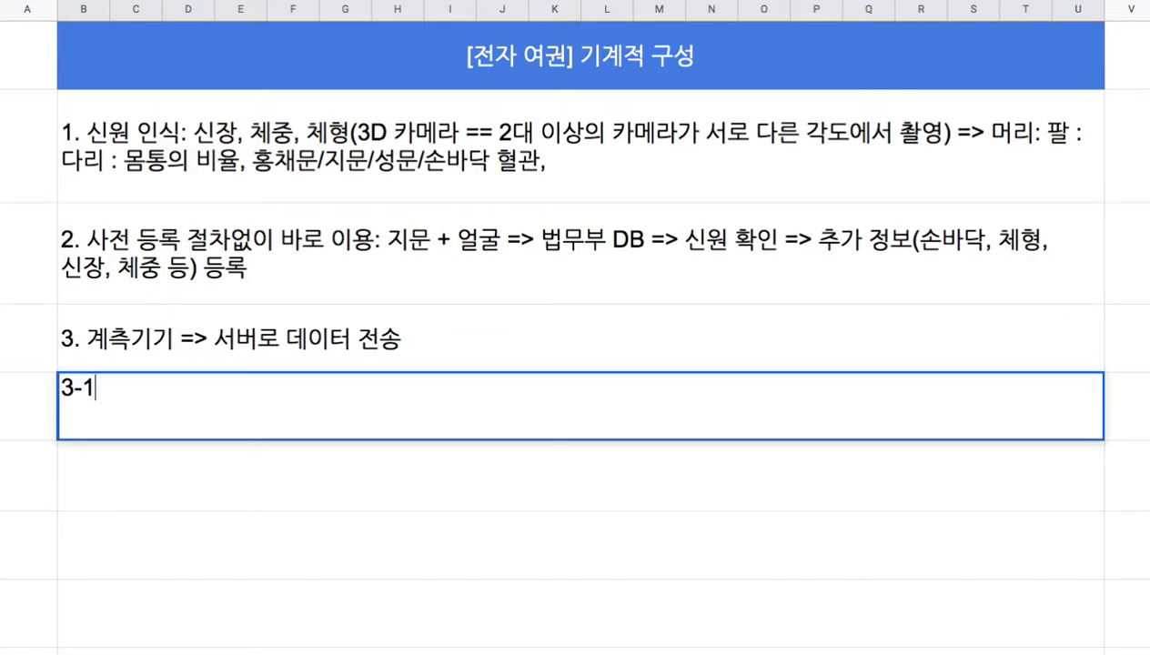
text(. 데잍터 포맷)
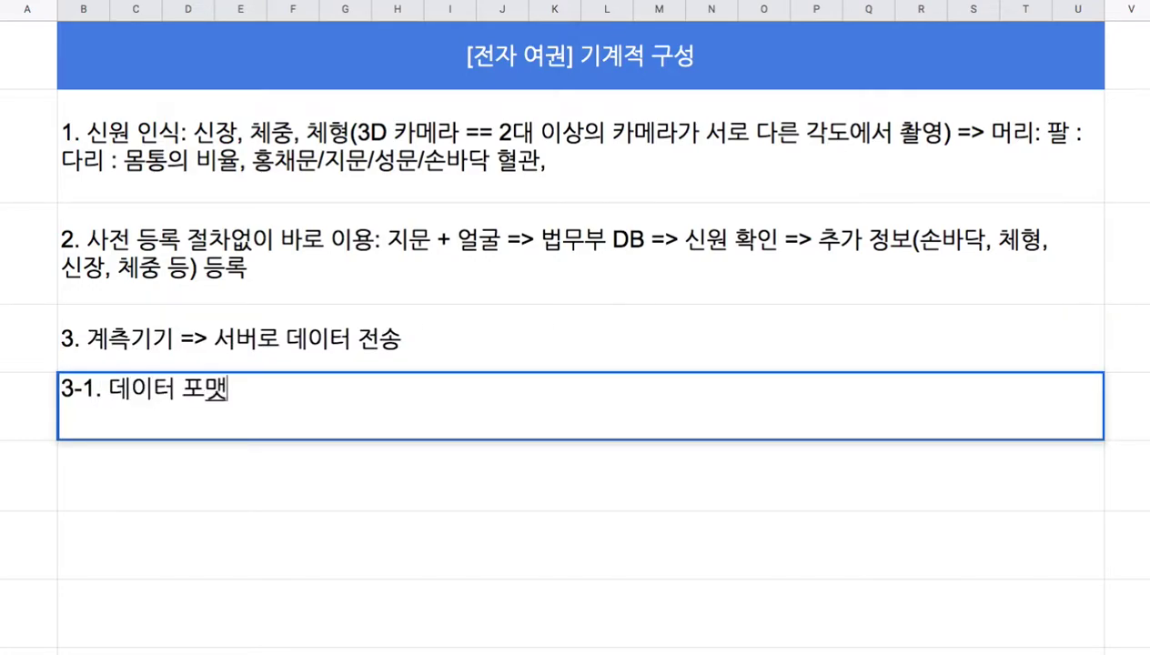
text(,)
key(Return)
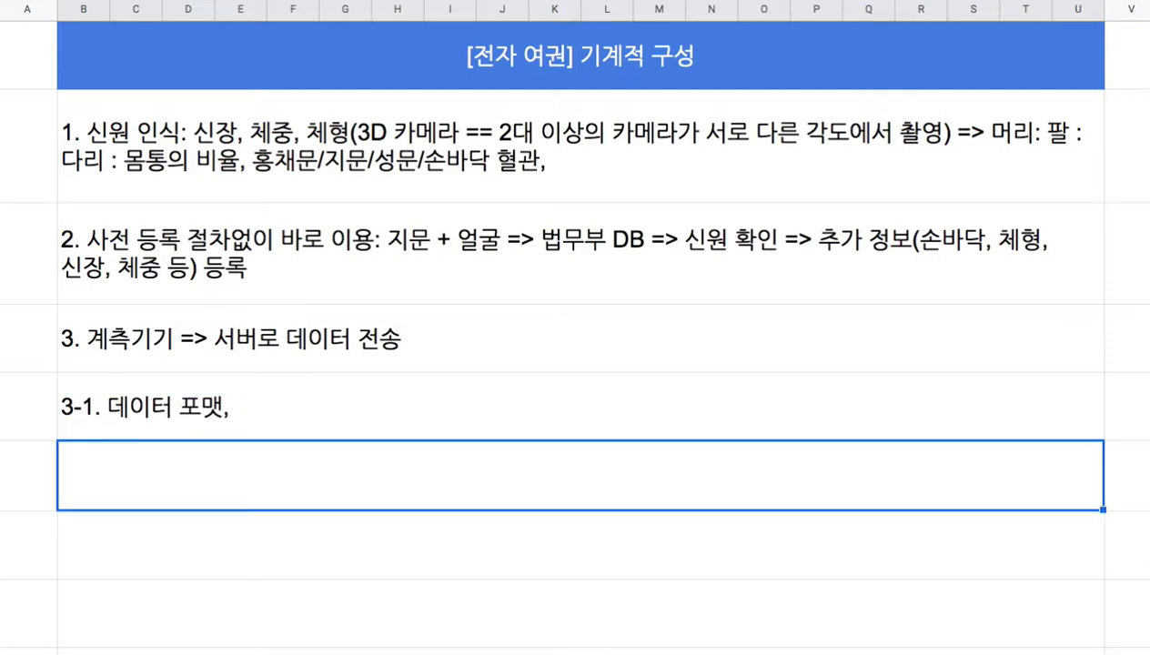
Write sub-item "3-2. 통신 방식: 무선 + 암호화 매커니즘" in the row below 3-1.
text(3-2. )
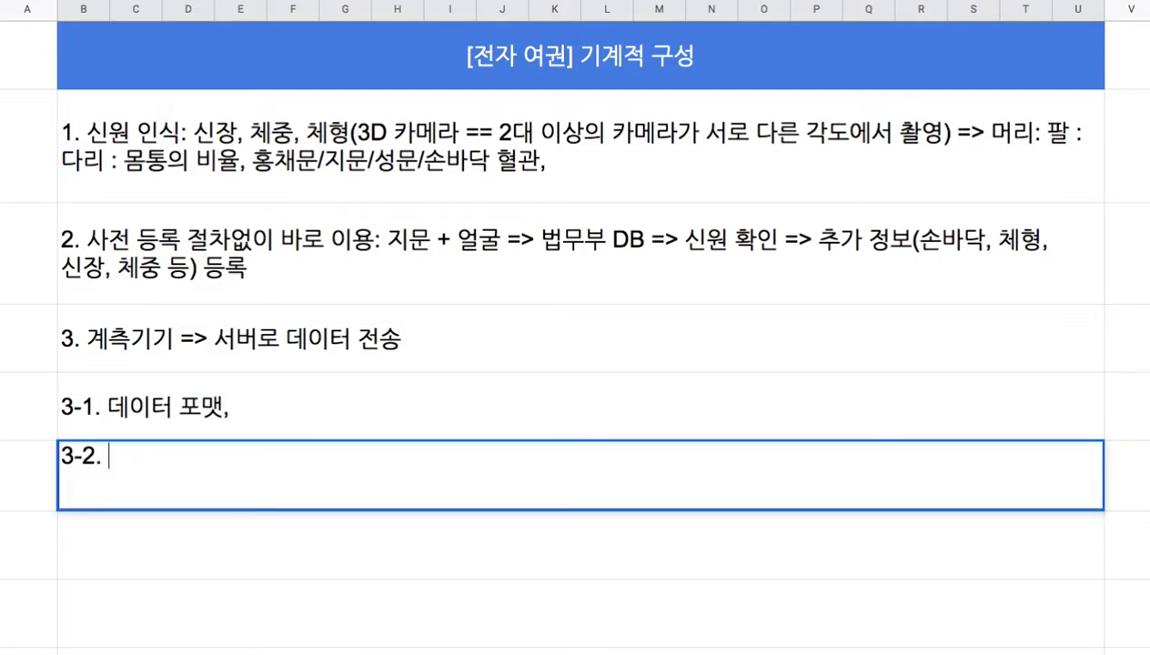
text(통신 방식)
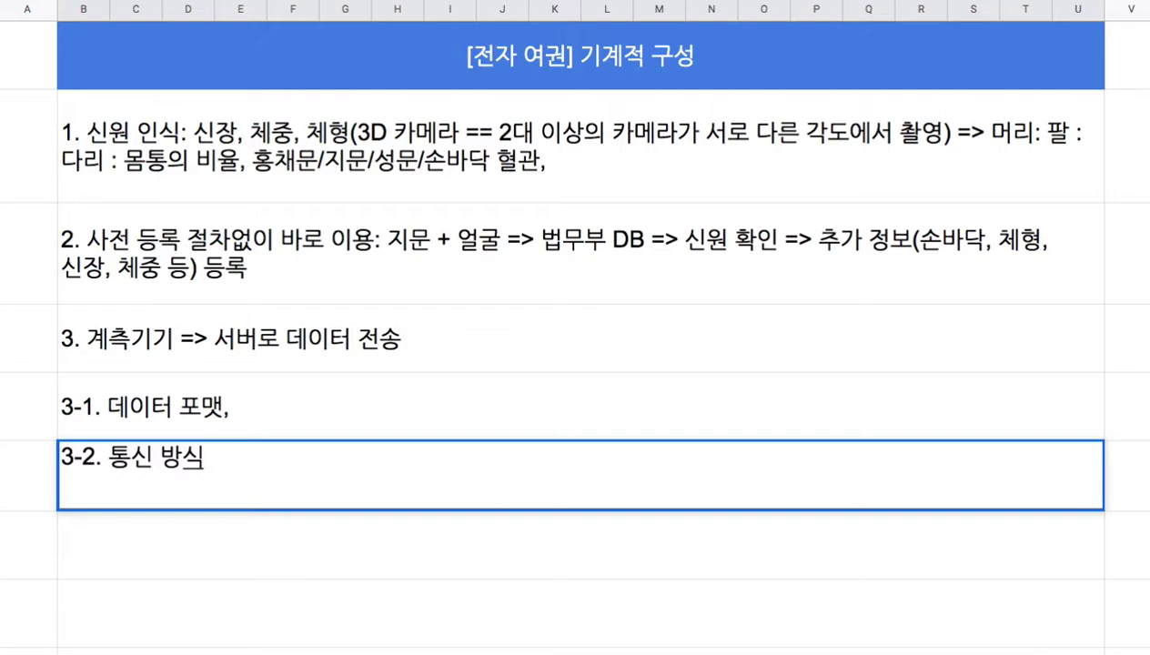
text(: 무선 + 아)
text(ㅁ호)
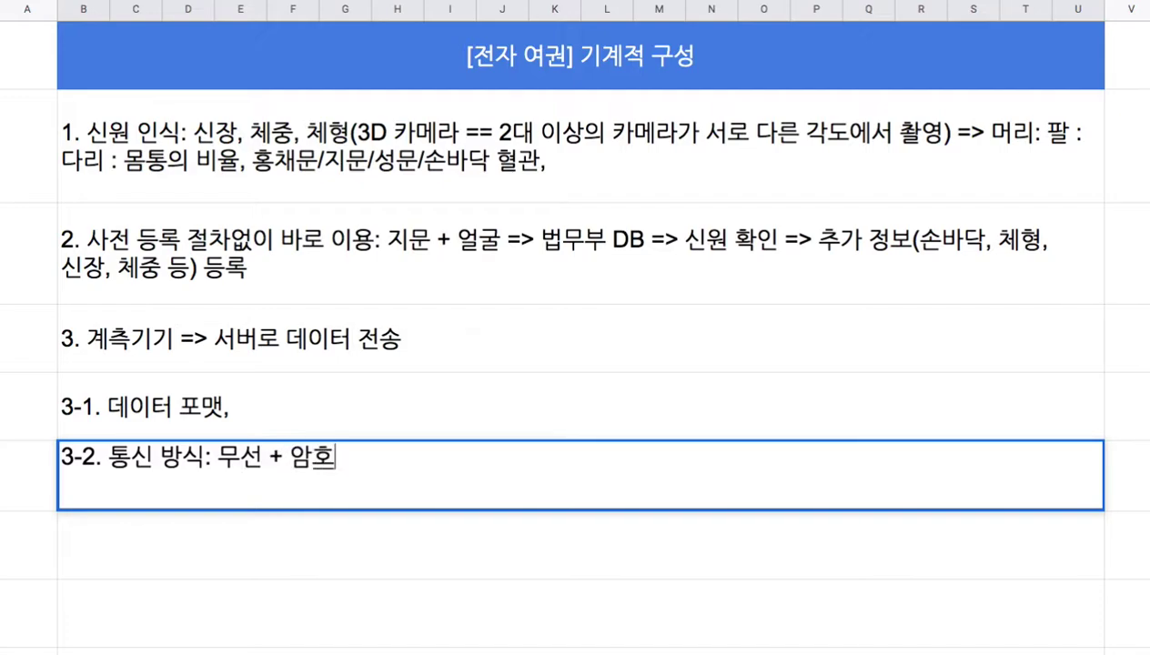
text(화 매커)
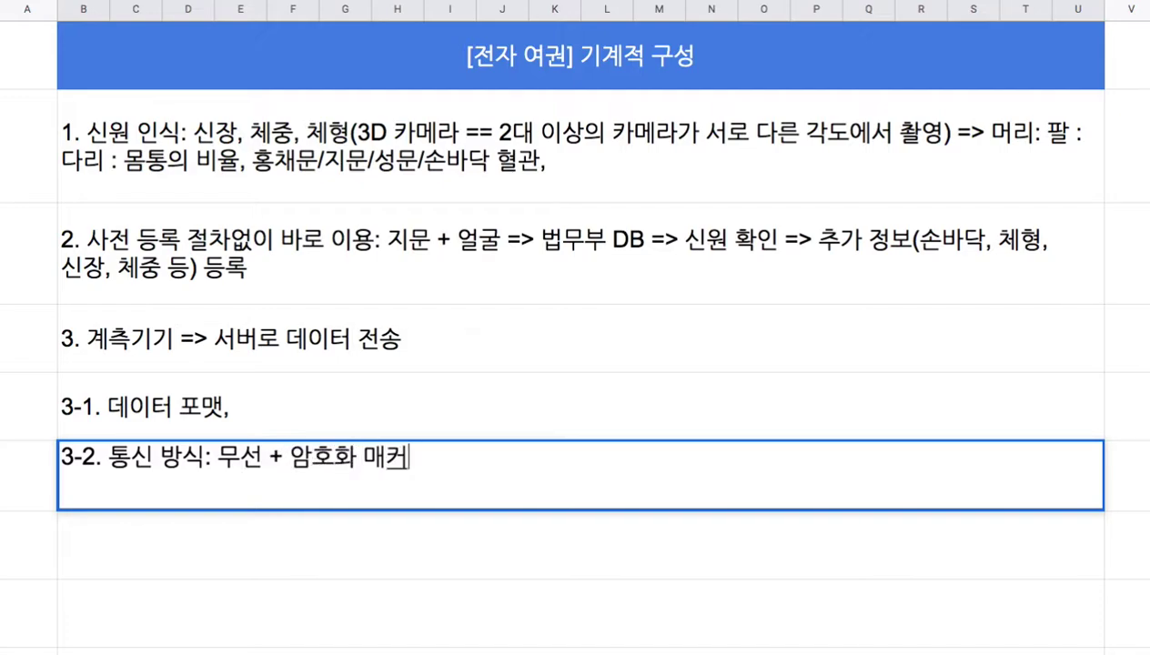
text(닞ㅡㅁ)
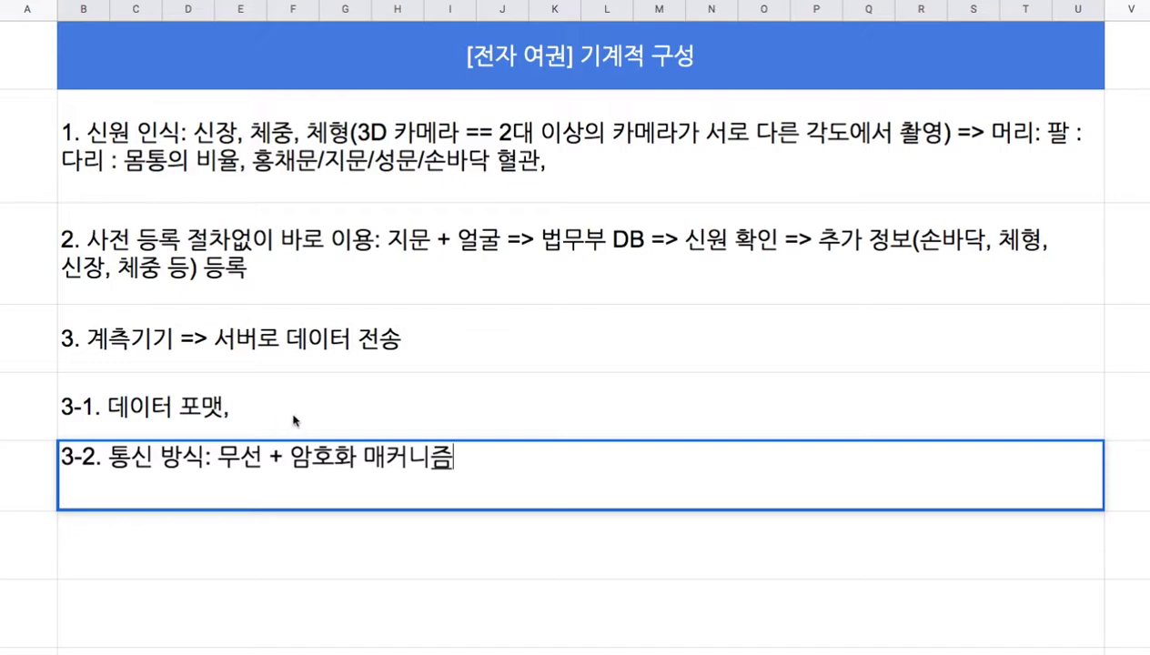
Append "== Cryptography" to the end of sub-item 3-2.
drag(291, 455, 404, 467)
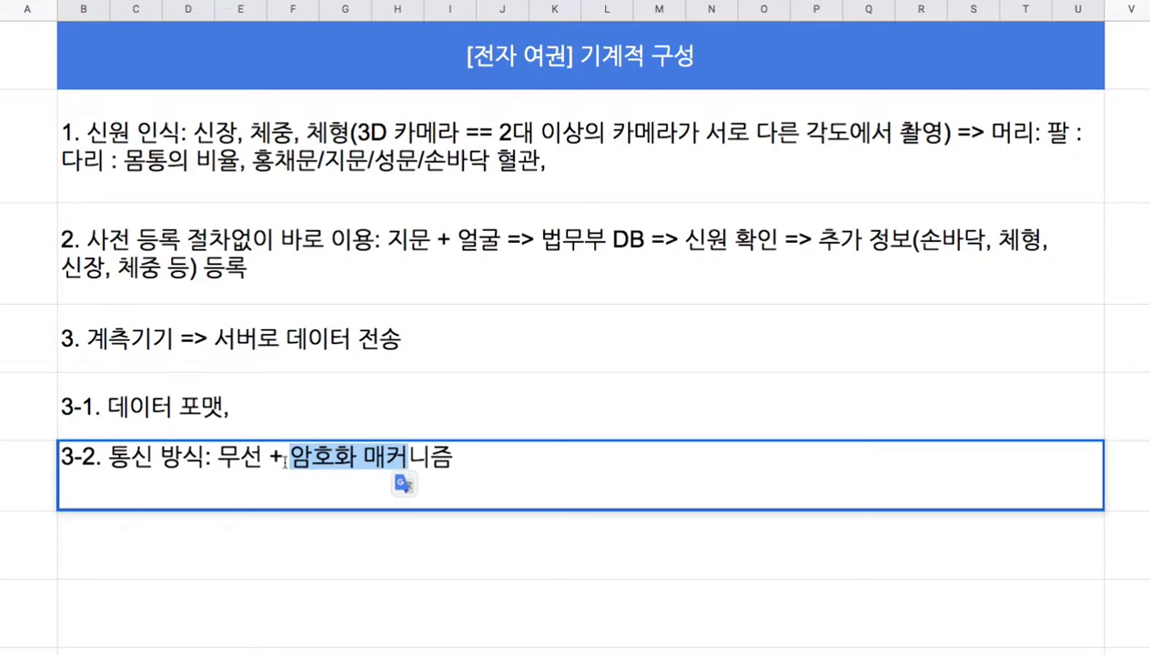
drag(219, 458, 382, 466)
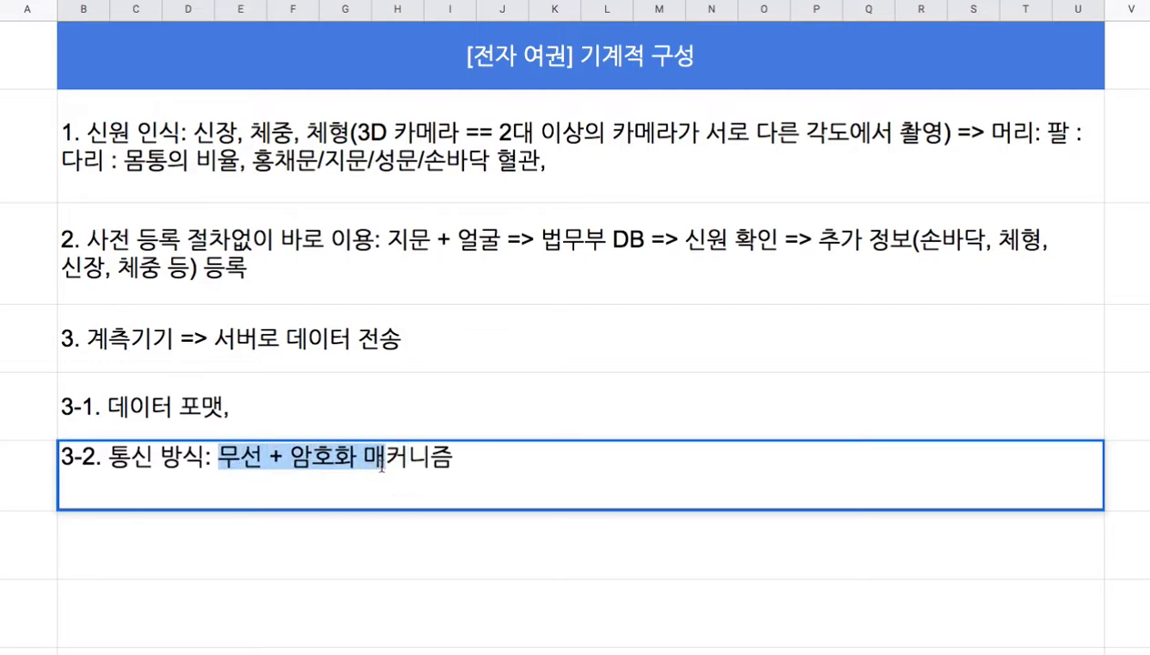
click(247, 467)
click(465, 460)
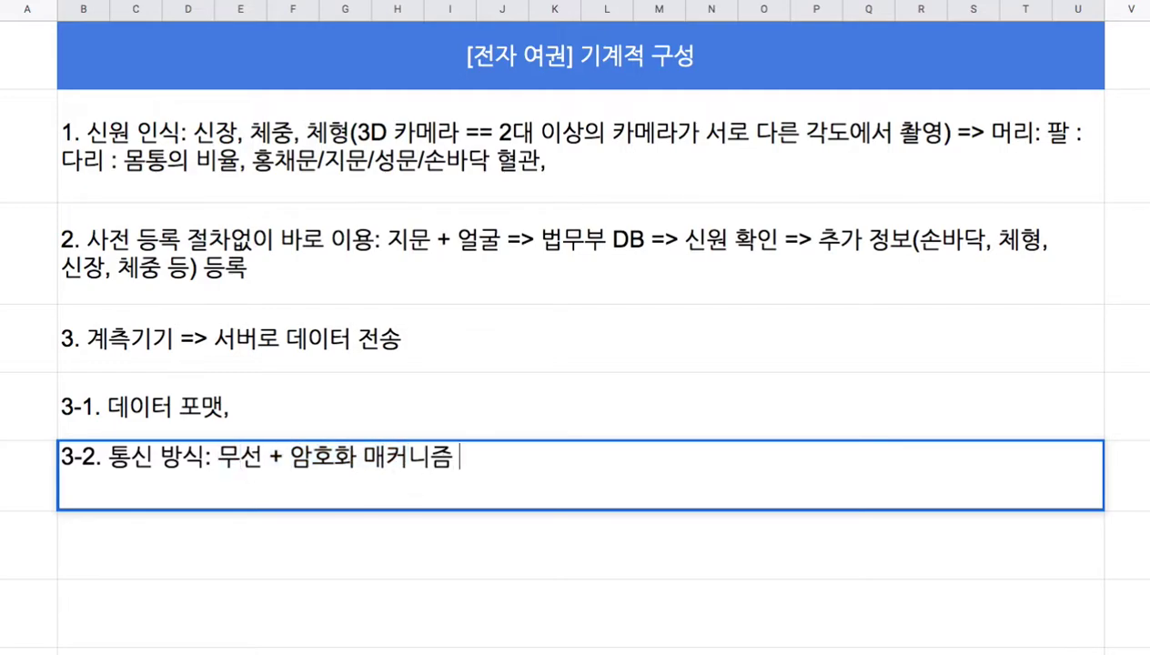
text(== )
text(Ry)
key(BackSpace)
key(BackSpace)
text(Crypt)
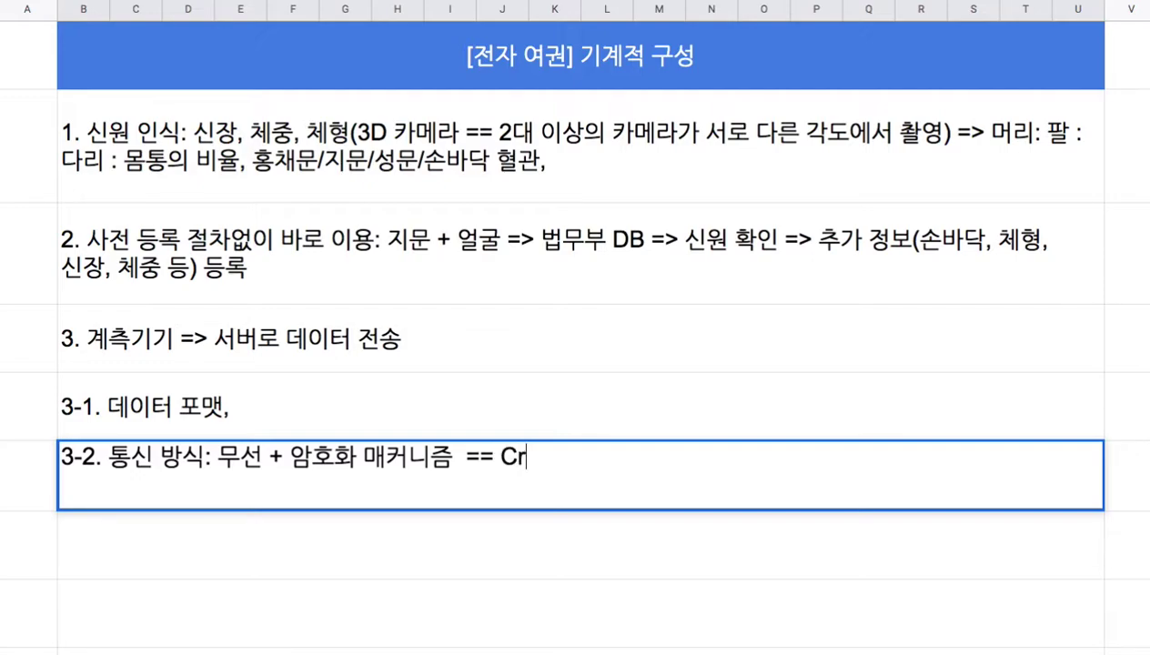
text(ography)
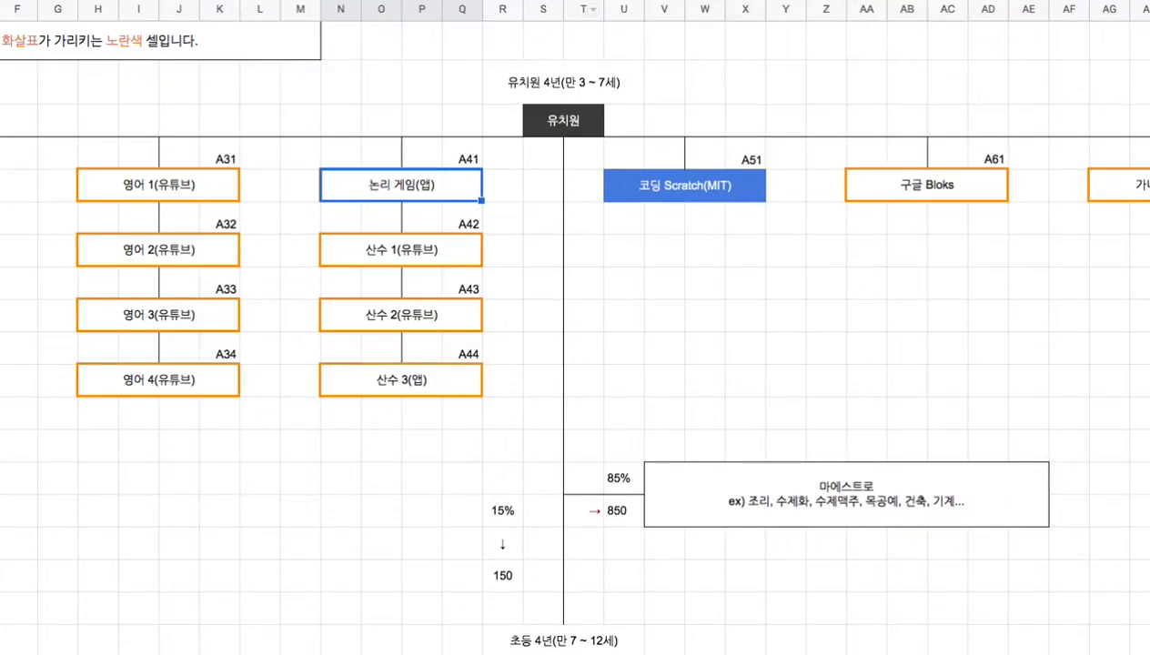
Switch to the curriculum map and examine the blockchain and 시스템 공학 기초 courses in the 중등 3 ~ 4 section.
scroll(1127, 335, down, 20)
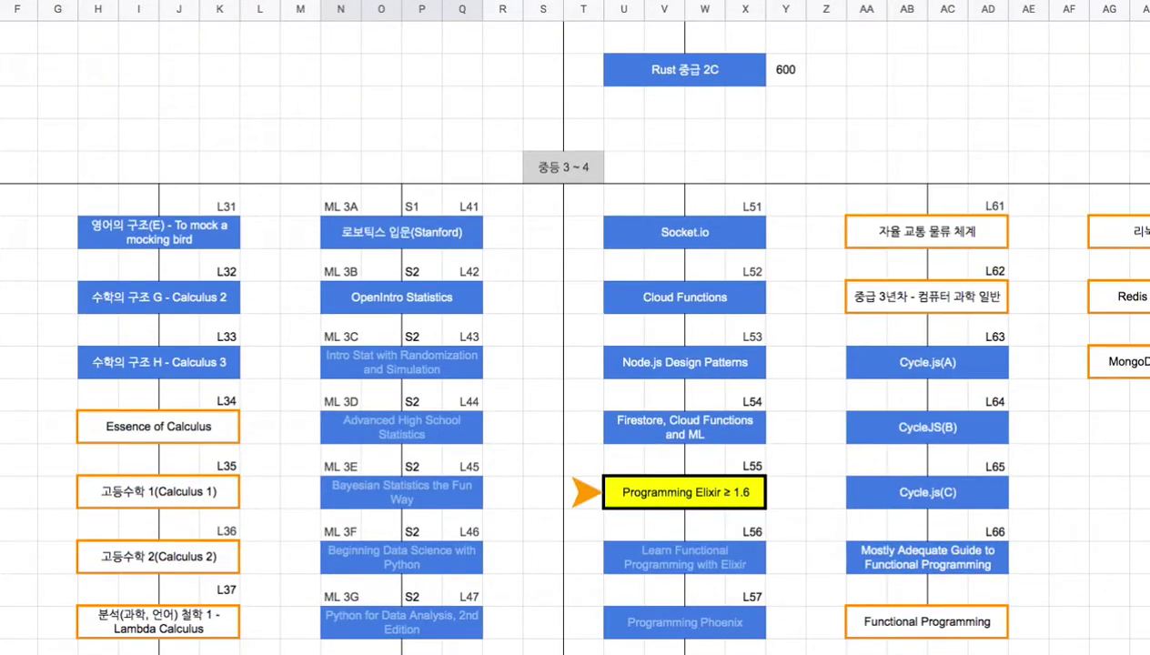
scroll(568, 333, up, 1)
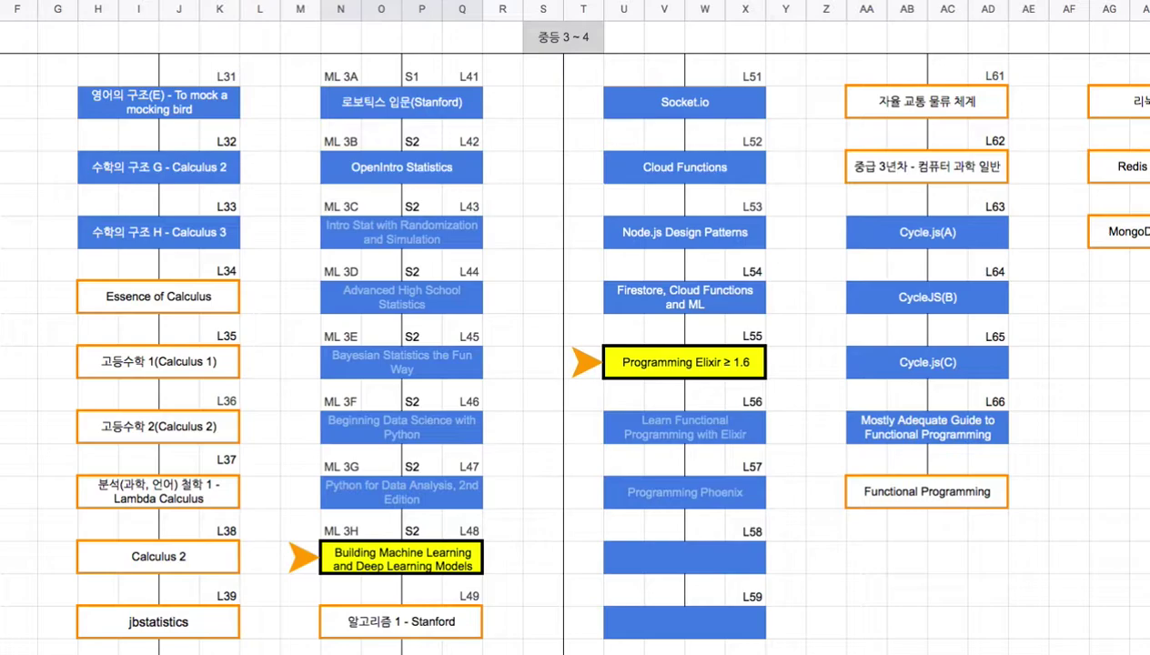
scroll(575, 333, right, 8)
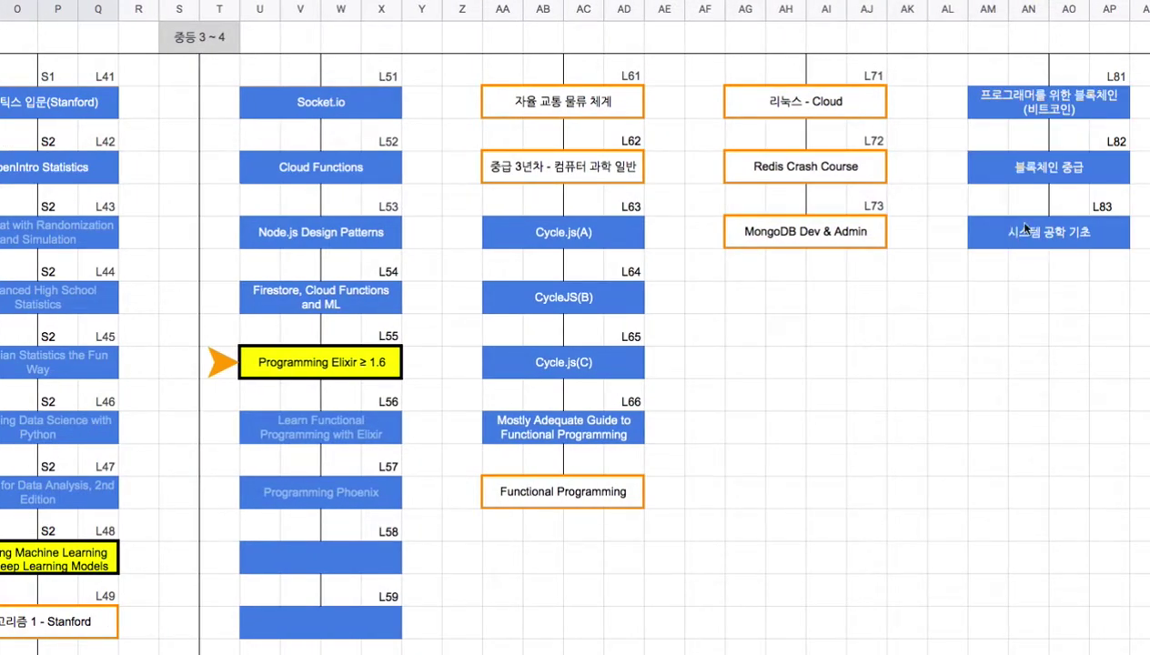
click(1019, 107)
click(1062, 184)
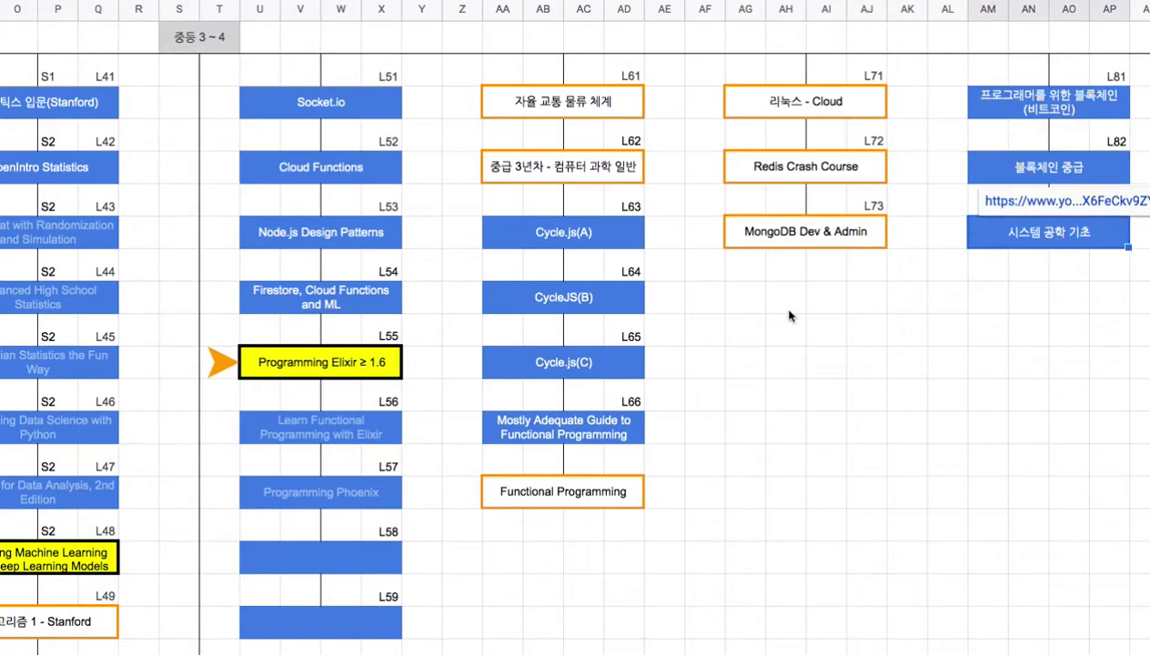
mouse_move(615, 433)
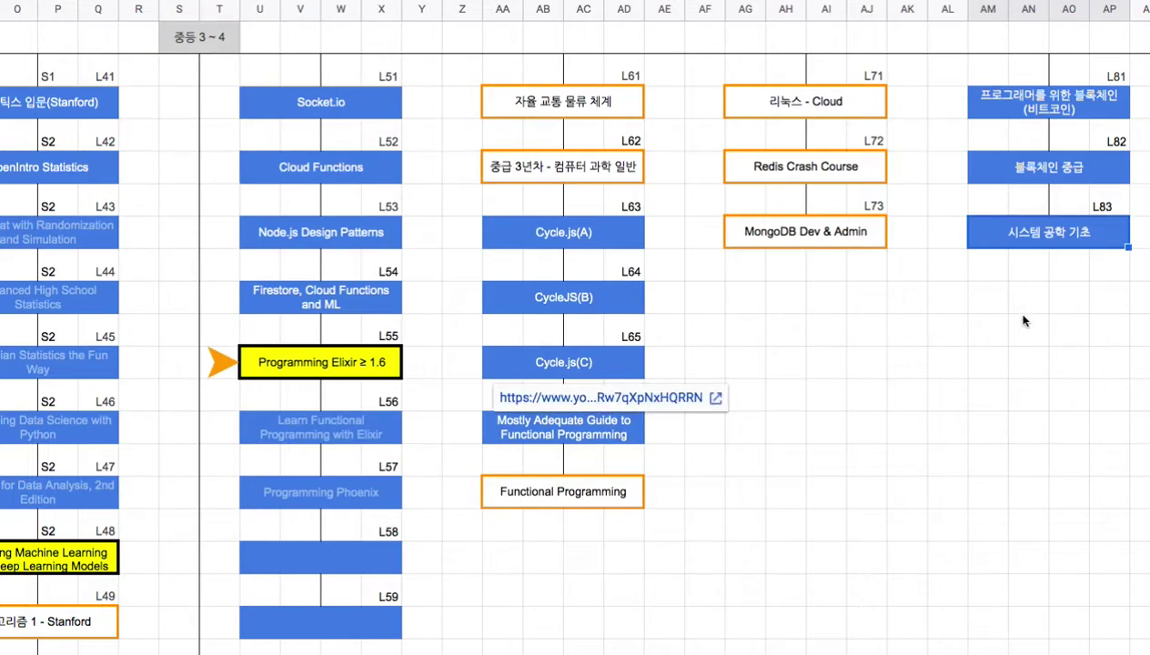
Review the courses of the 중등 2 section, including the blockchain column, and return to 중등 3 ~ 4.
scroll(568, 333, up, 10)
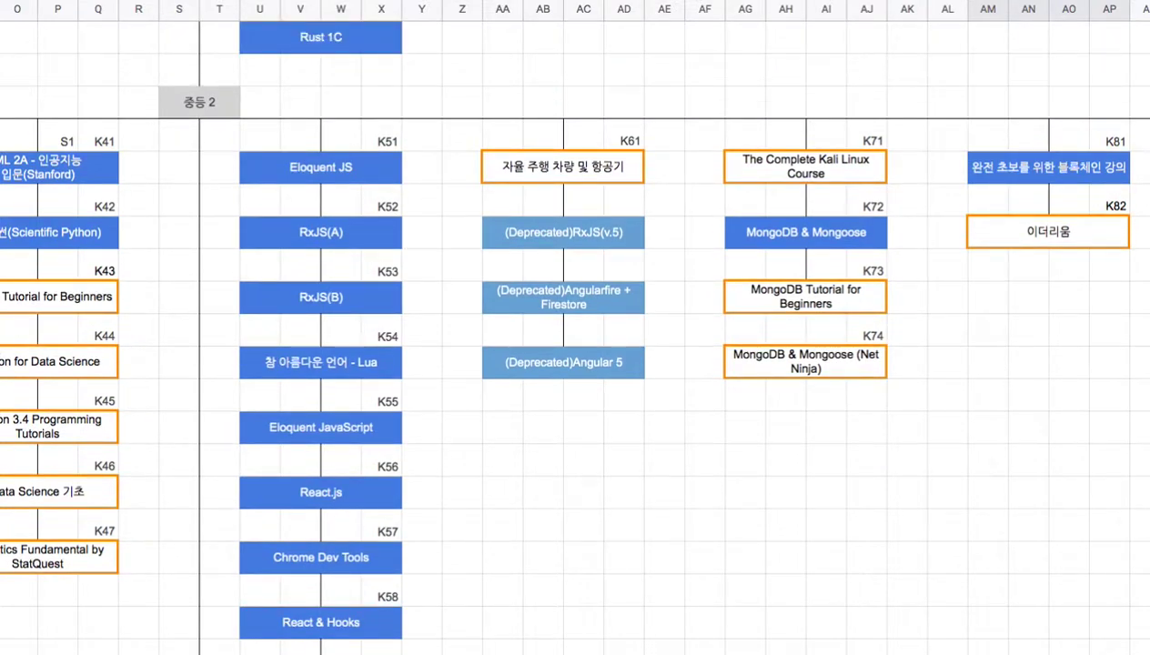
scroll(575, 364, down, 2)
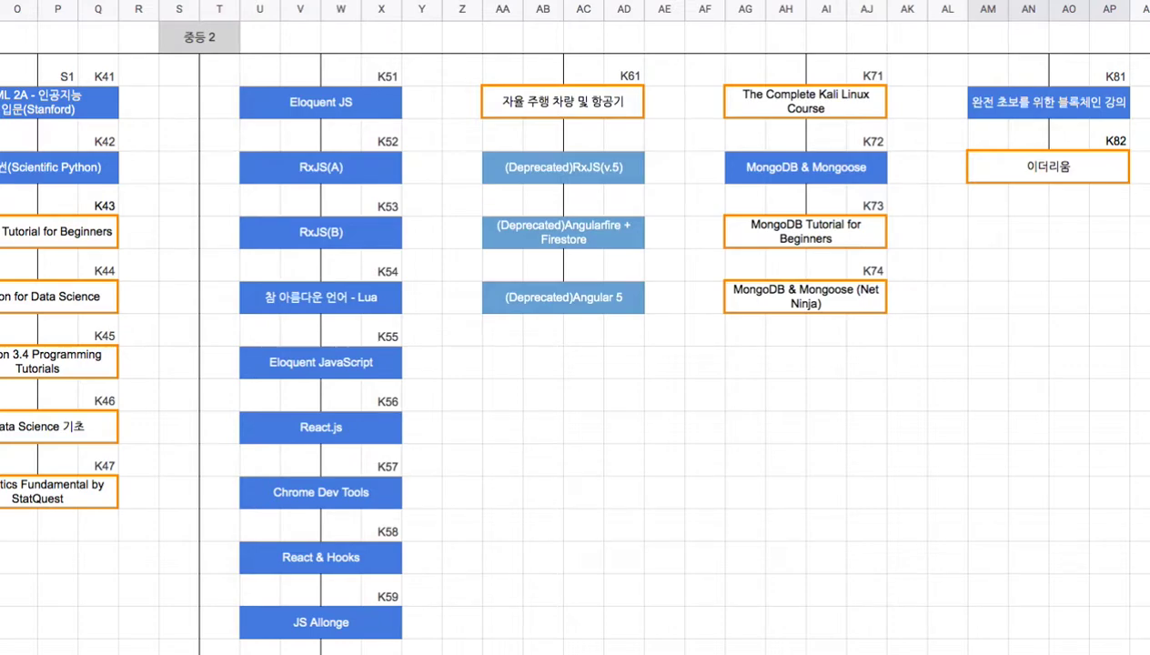
scroll(575, 364, down, 8)
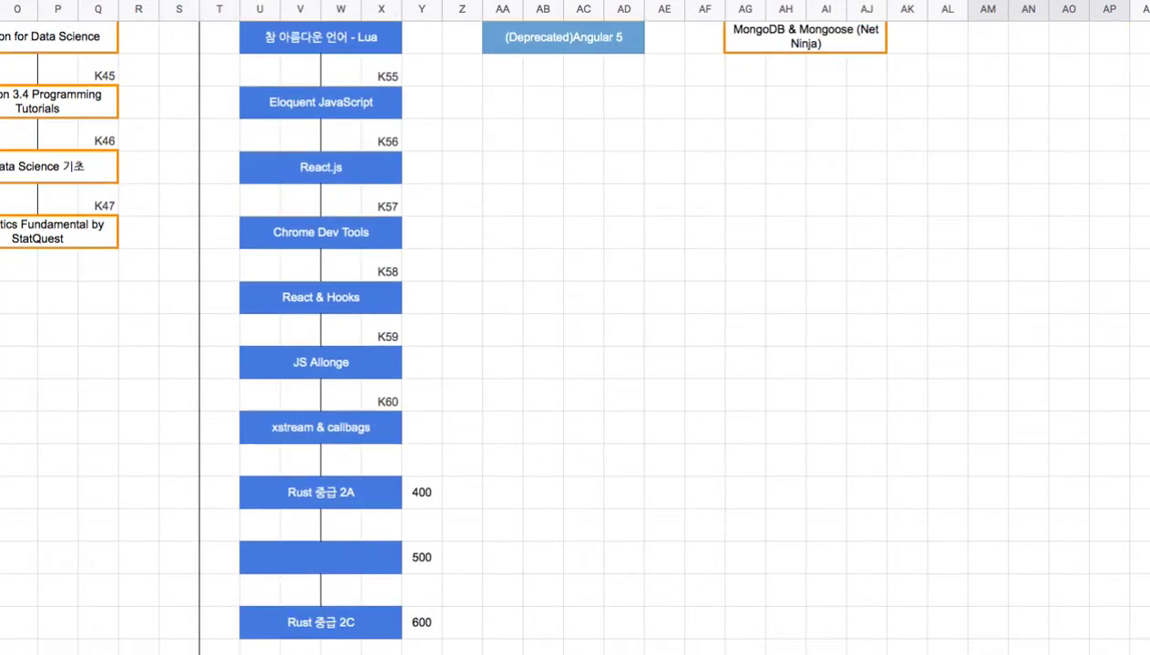
scroll(575, 364, down, 4)
scroll(576, 364, down, 12)
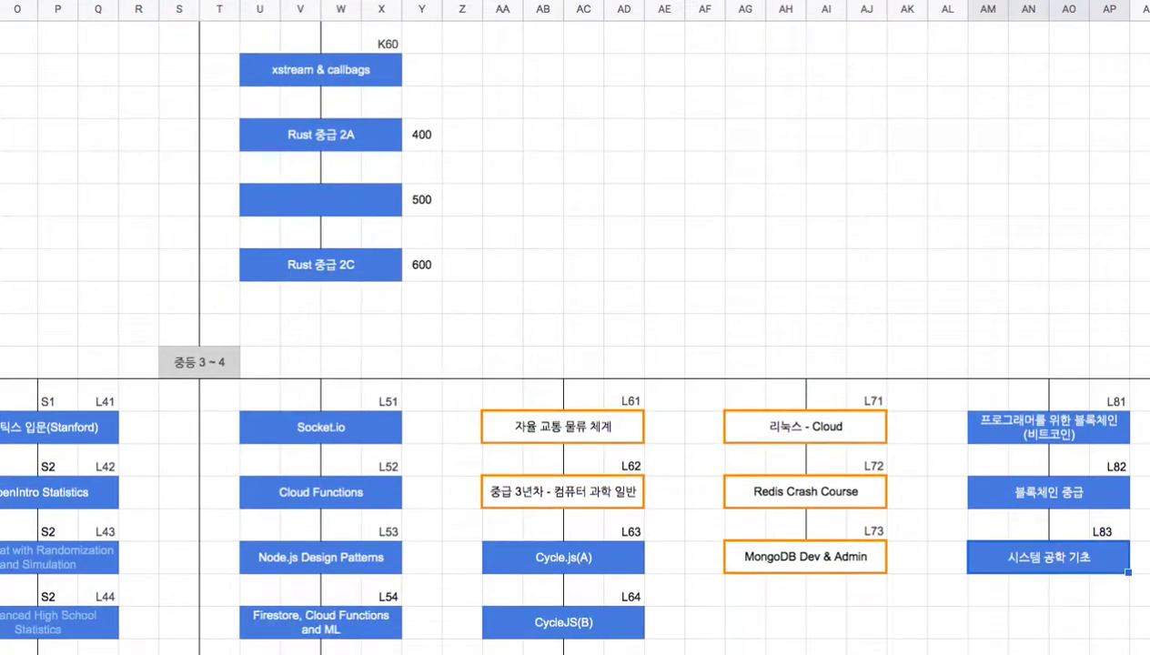
scroll(575, 364, down, 4)
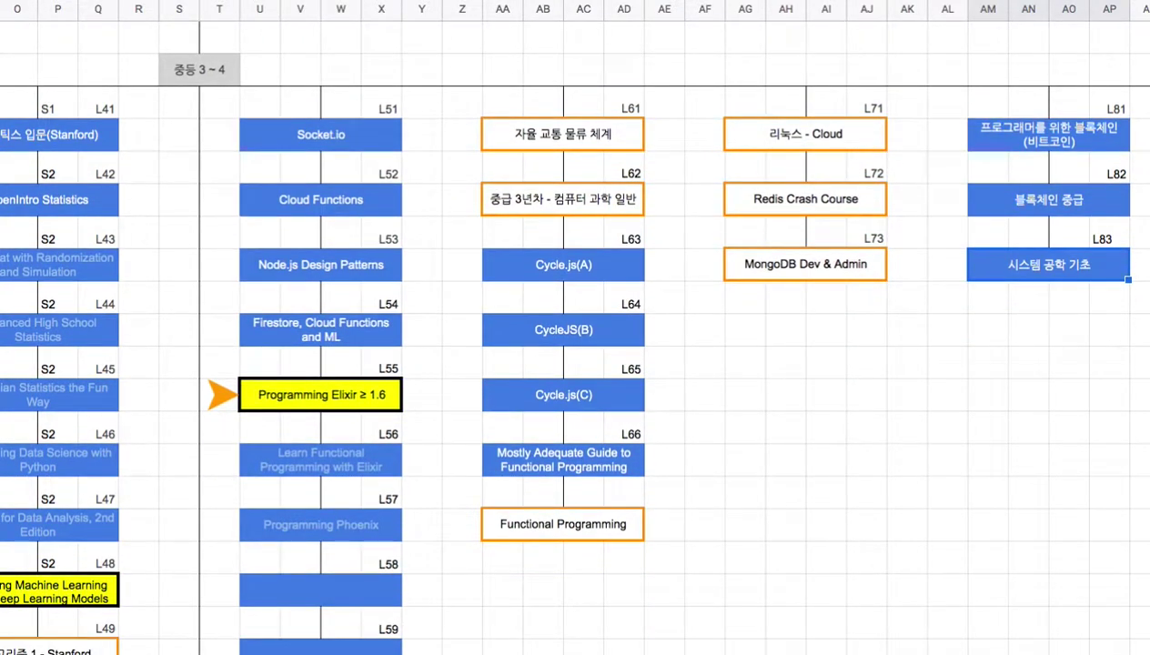
scroll(575, 364, down, 5)
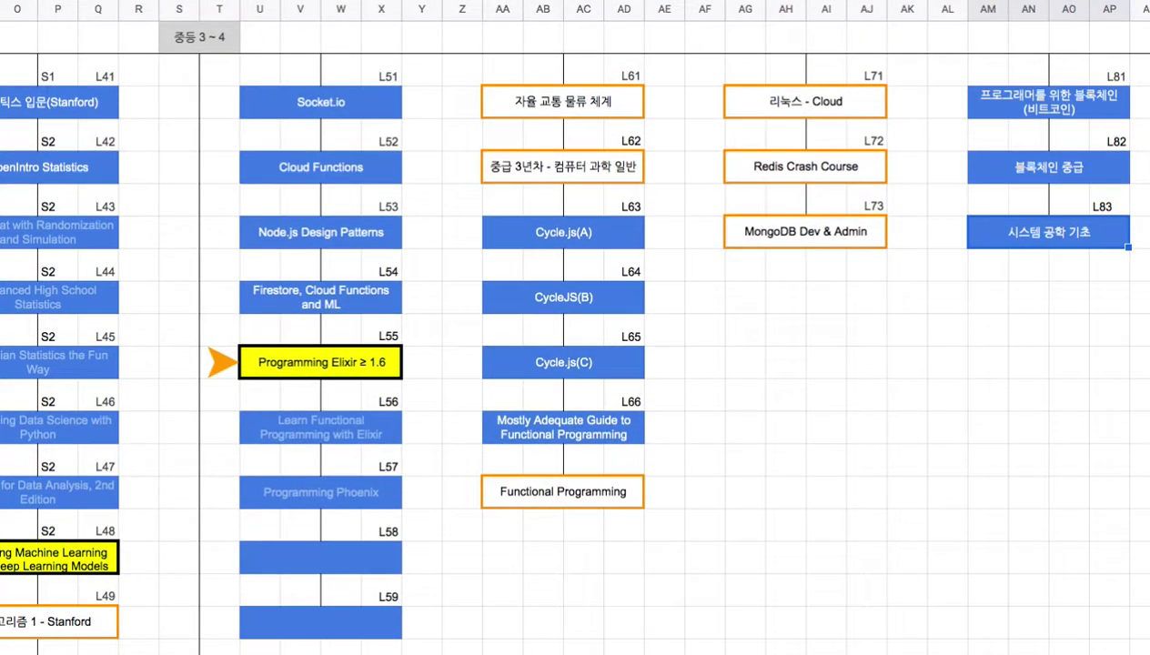
Examine the Cryptography and SpaceWeb 기초 courses in the 중등 4 ~ 대학 section of the curriculum map.
scroll(575, 364, down, 19)
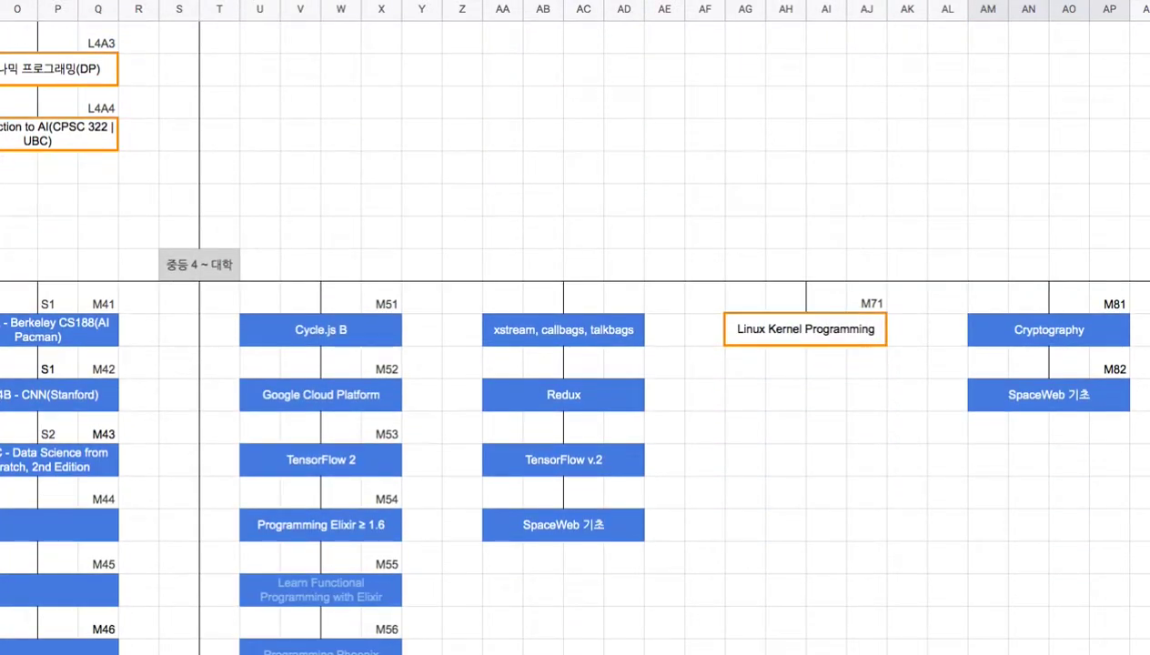
click(1080, 334)
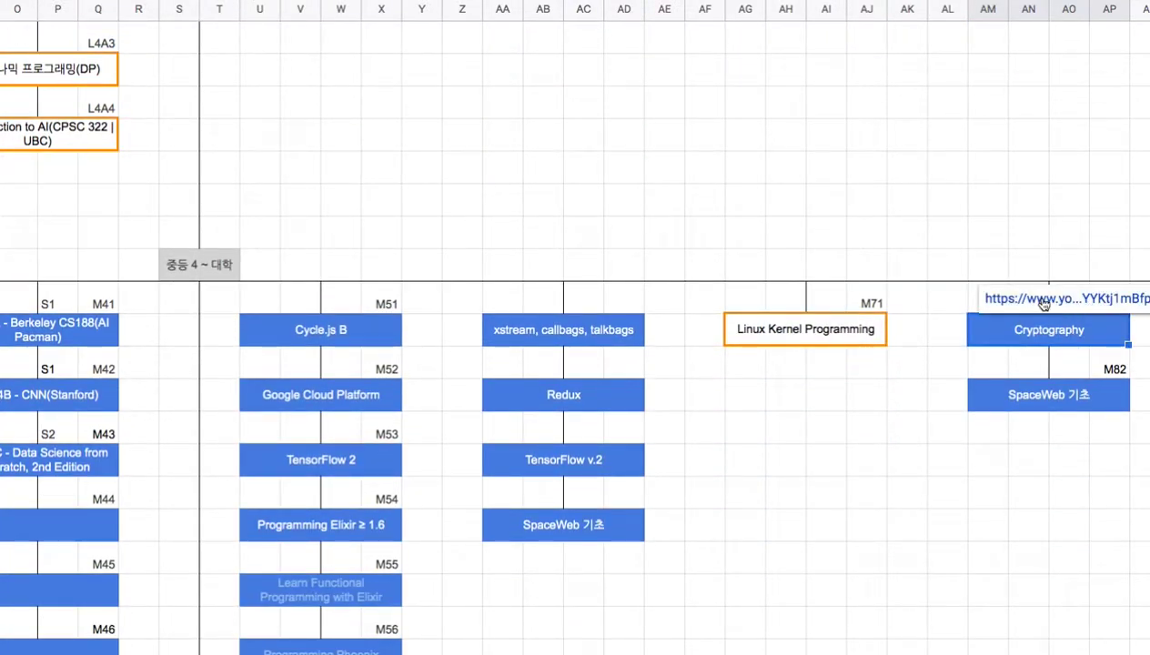
click(212, 261)
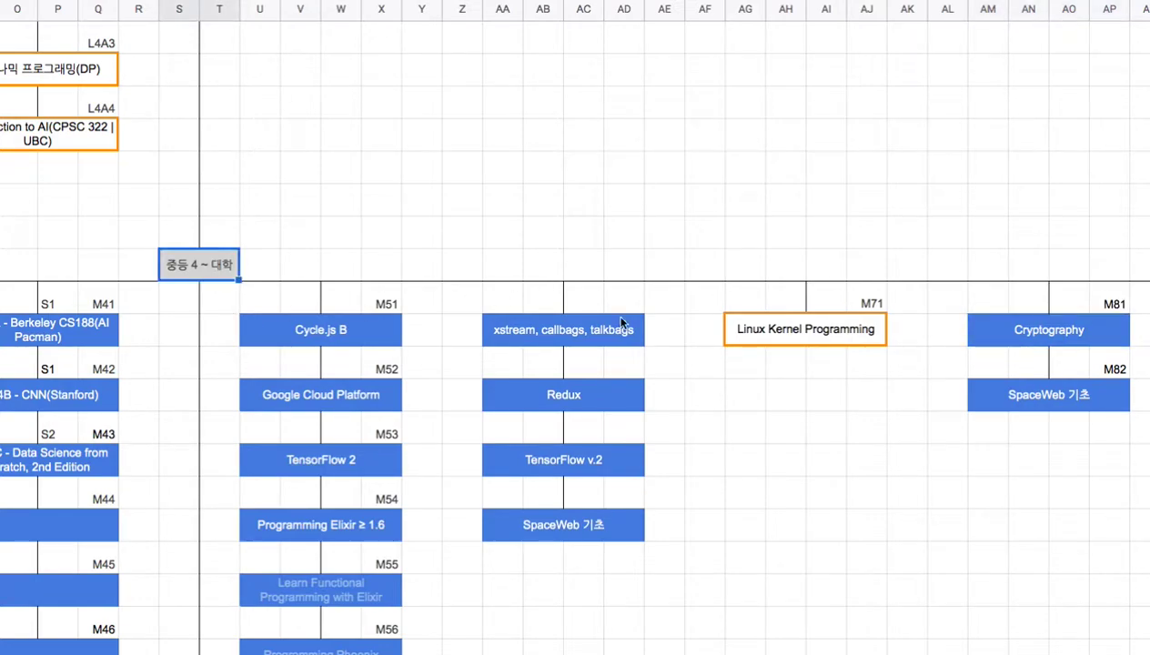
click(1081, 334)
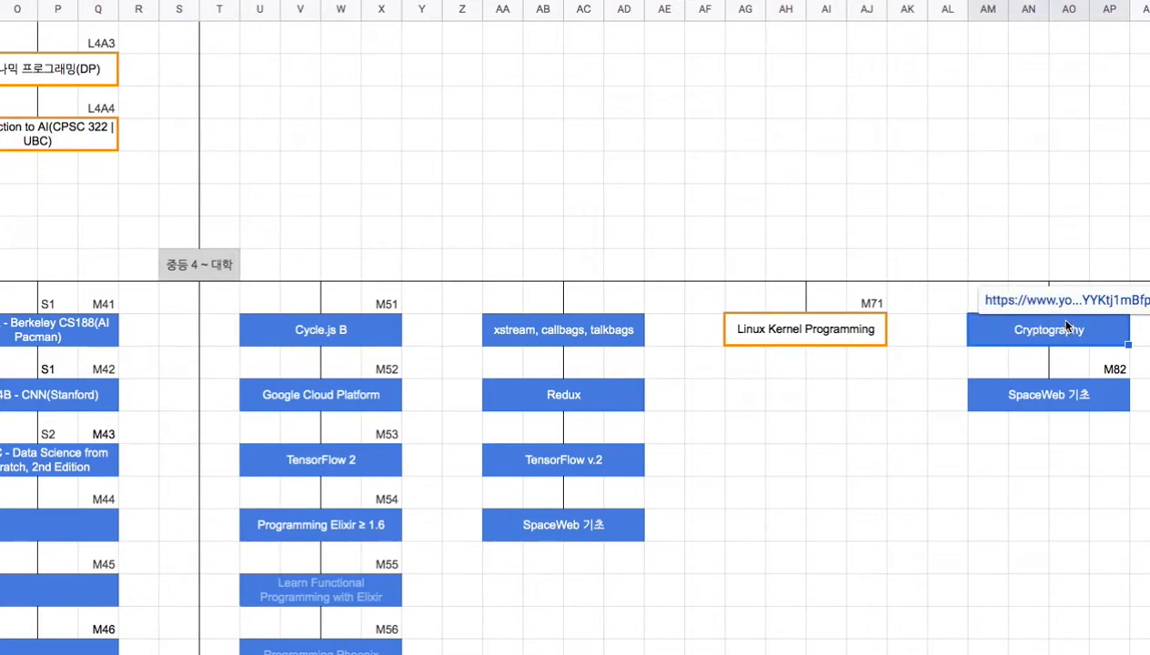
click(1061, 394)
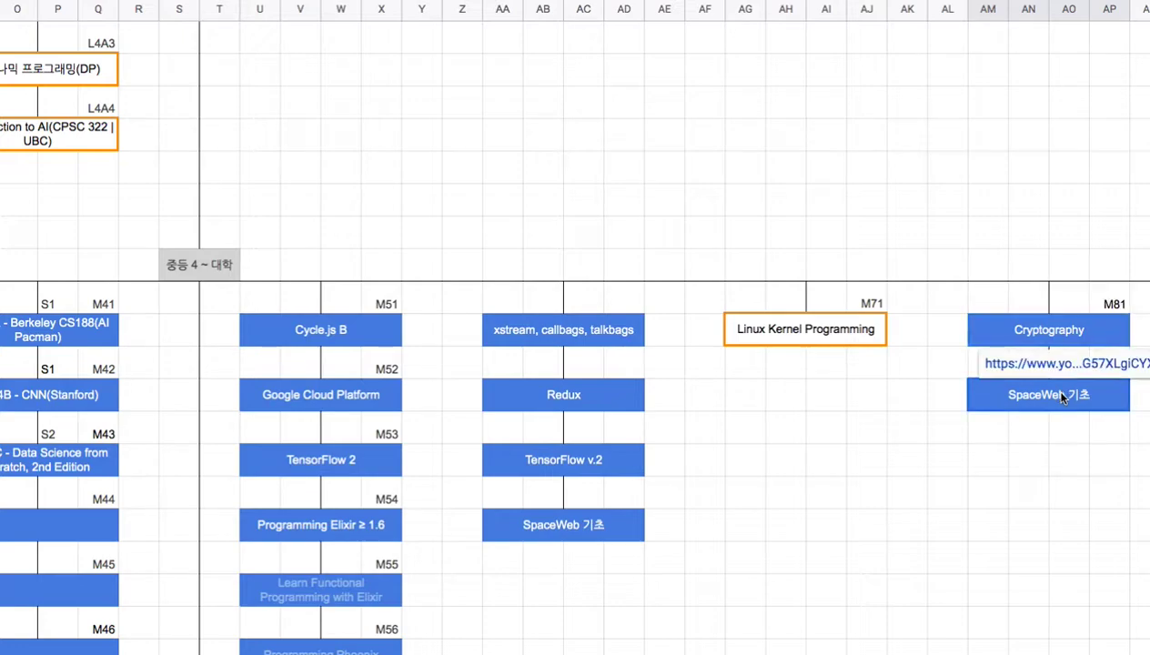
click(1039, 334)
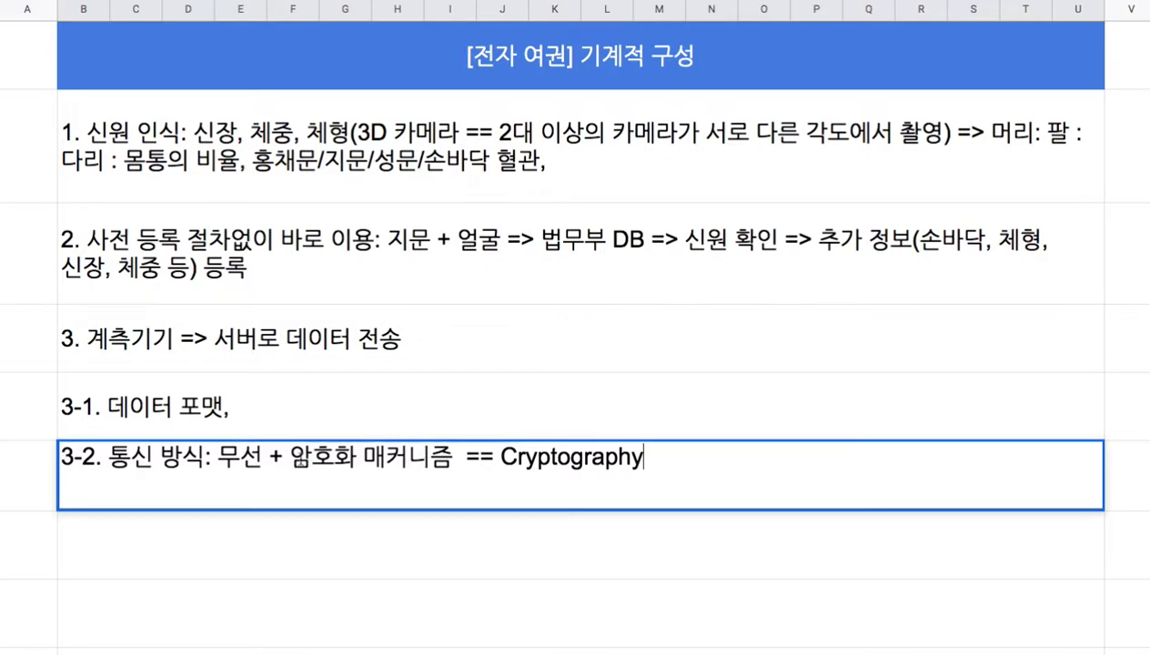
Return to the electronic passport notes and replace the trailing comma in sub-item 3-1 with a colon.
drag(289, 458, 452, 459)
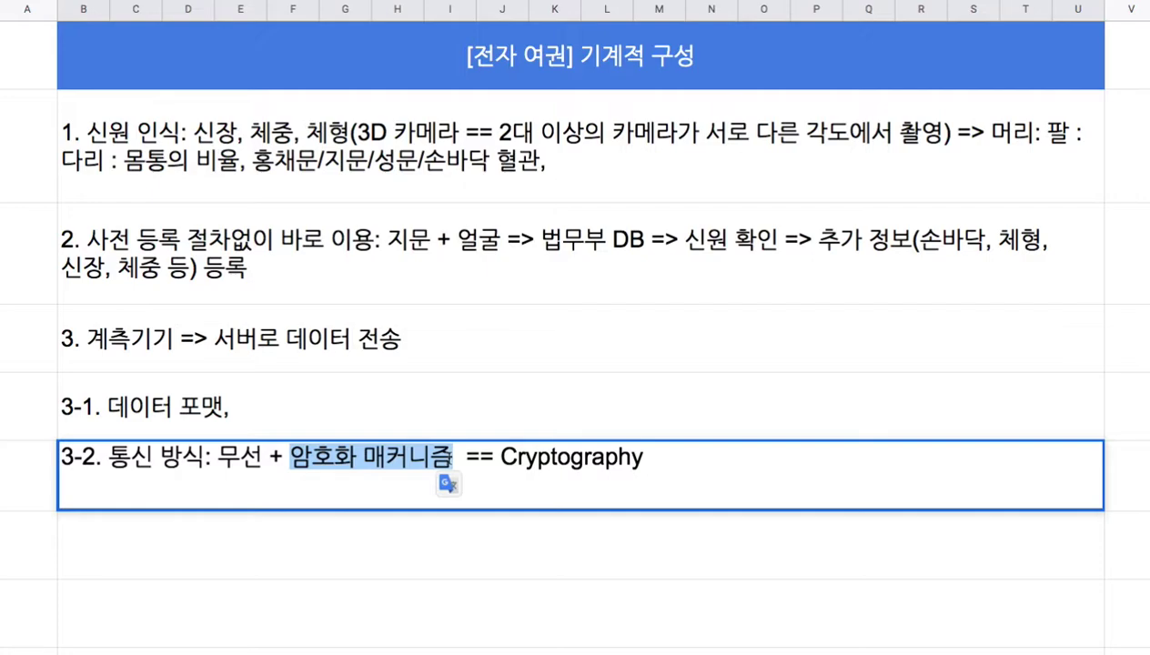
drag(290, 458, 448, 466)
double_click(200, 406)
drag(238, 399, 231, 397)
text(:)
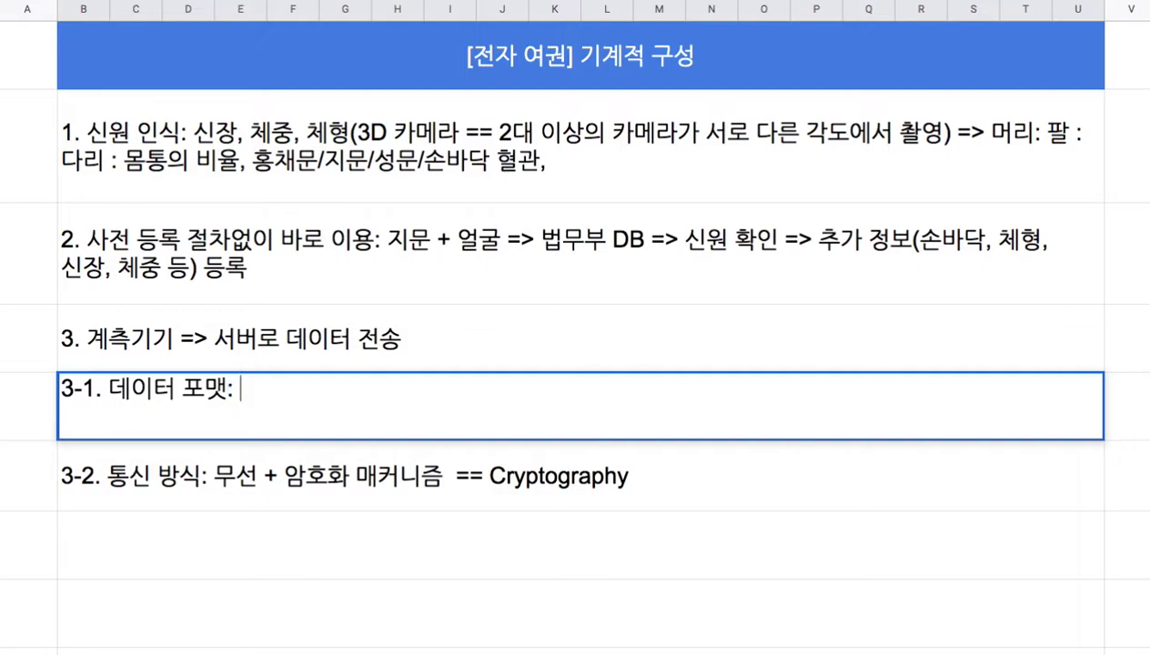